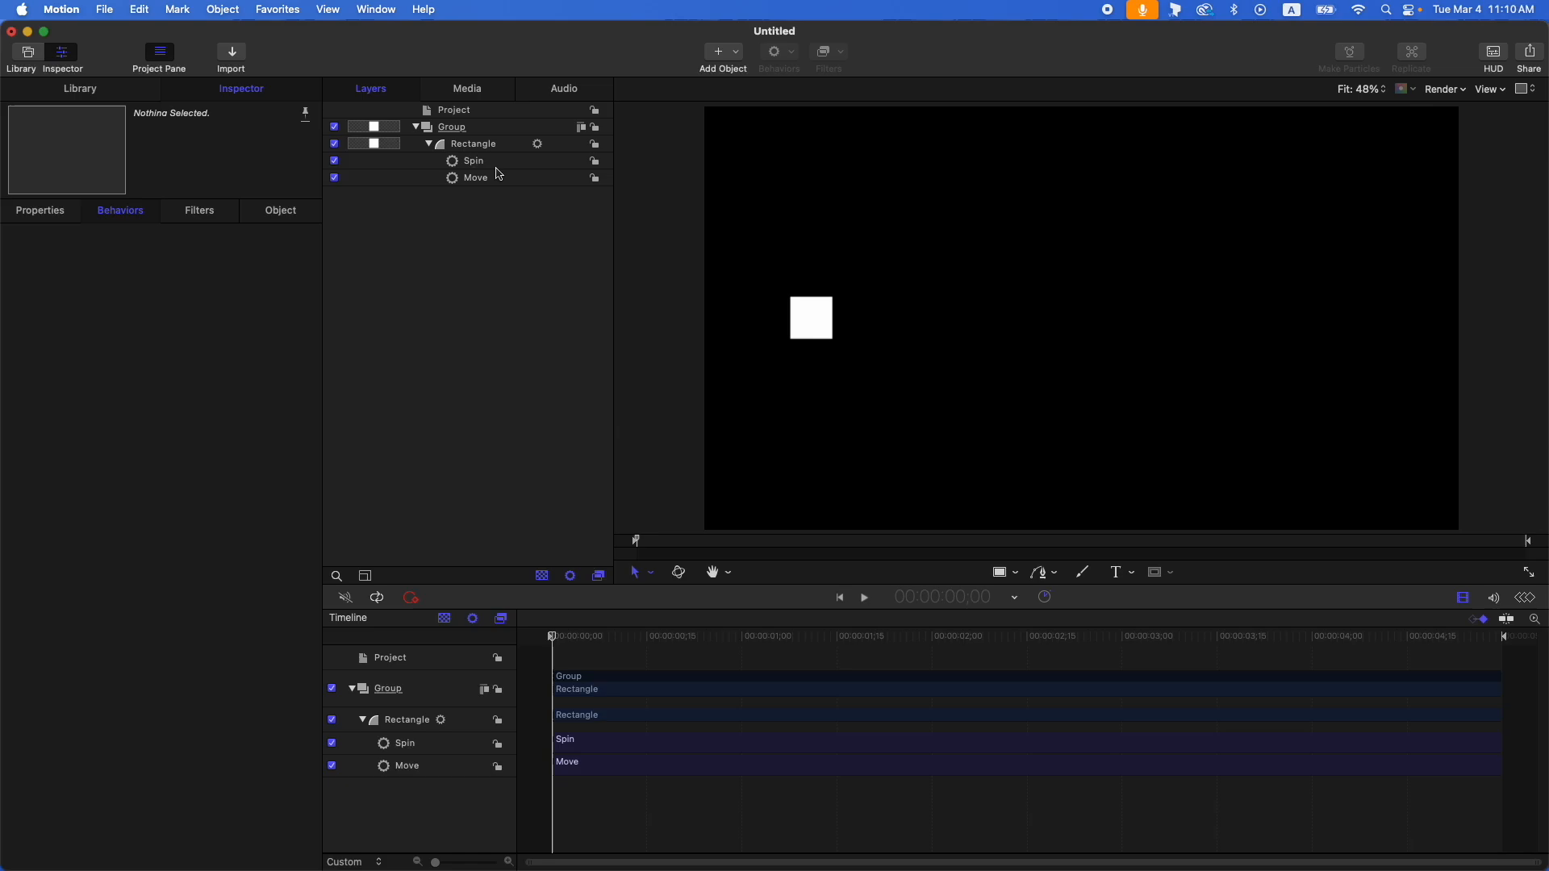
Play back the Rectangle's animation and return the playhead to the start
{"action": "left_click", "coordinate": [480, 143]}
{"action": "key", "text": "space"}
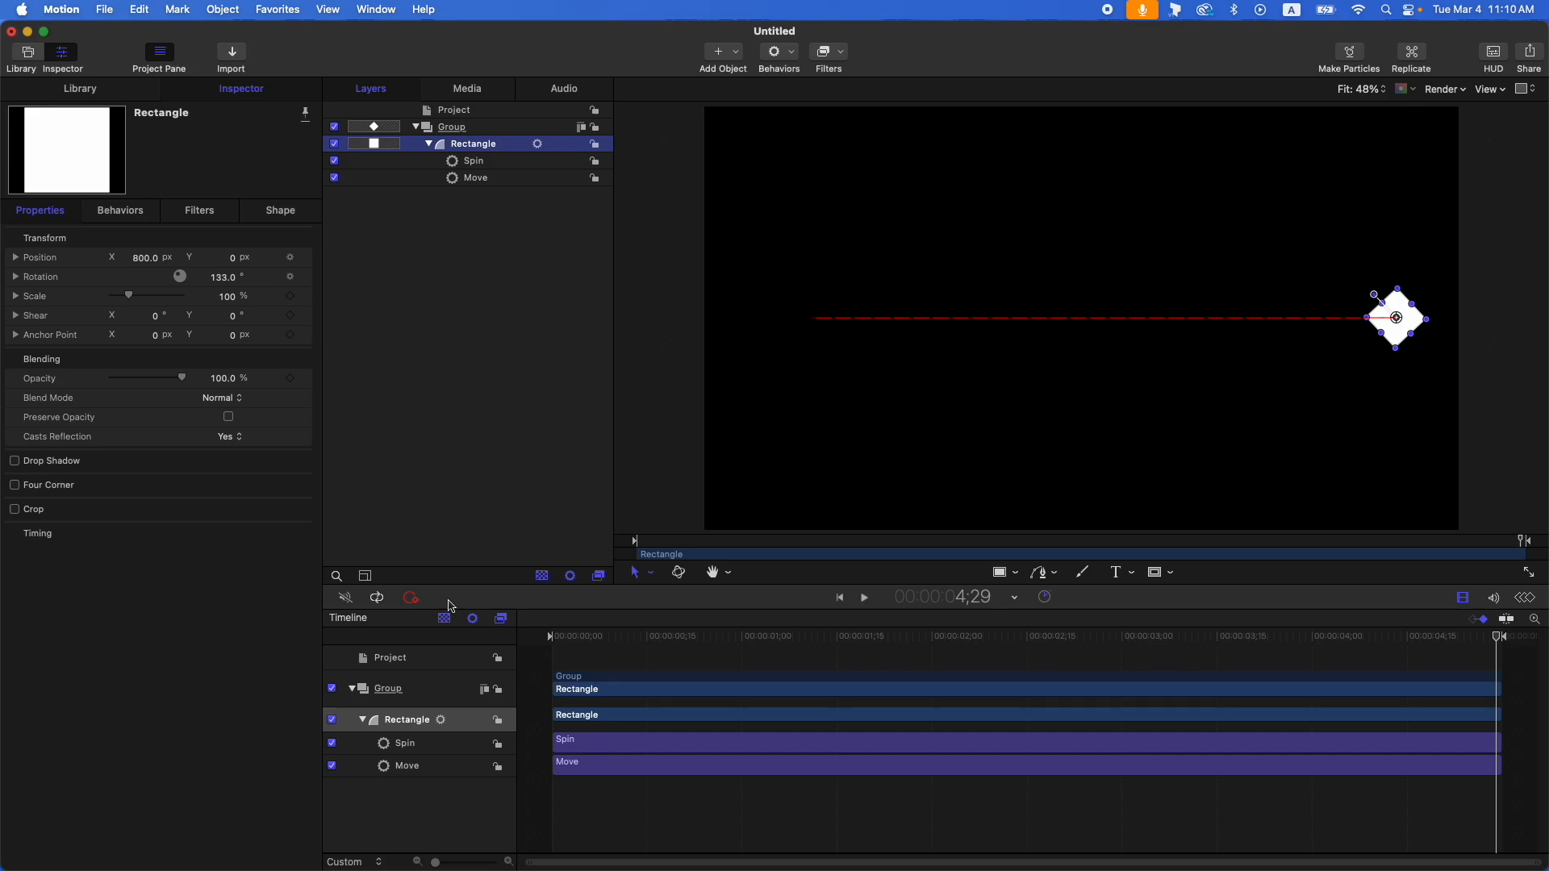
{"action": "key", "text": "Home"}
Compare the Rectangle's playback with its Spin and Move behaviors turned off and turned back on
{"action": "left_click", "coordinate": [336, 162]}
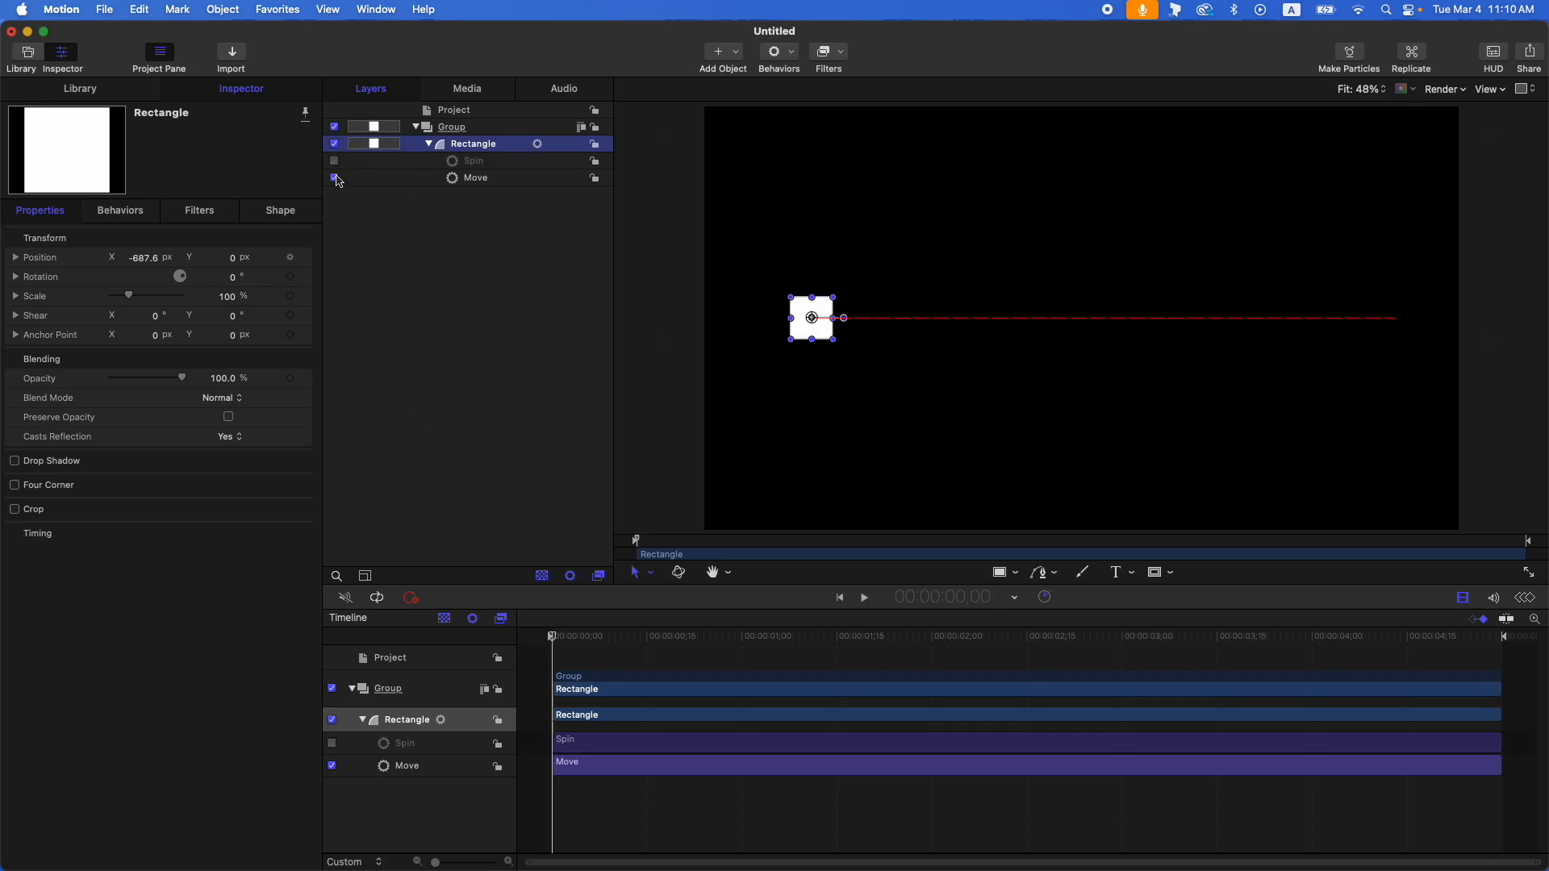
{"action": "left_click", "coordinate": [336, 179]}
{"action": "key", "text": "space"}
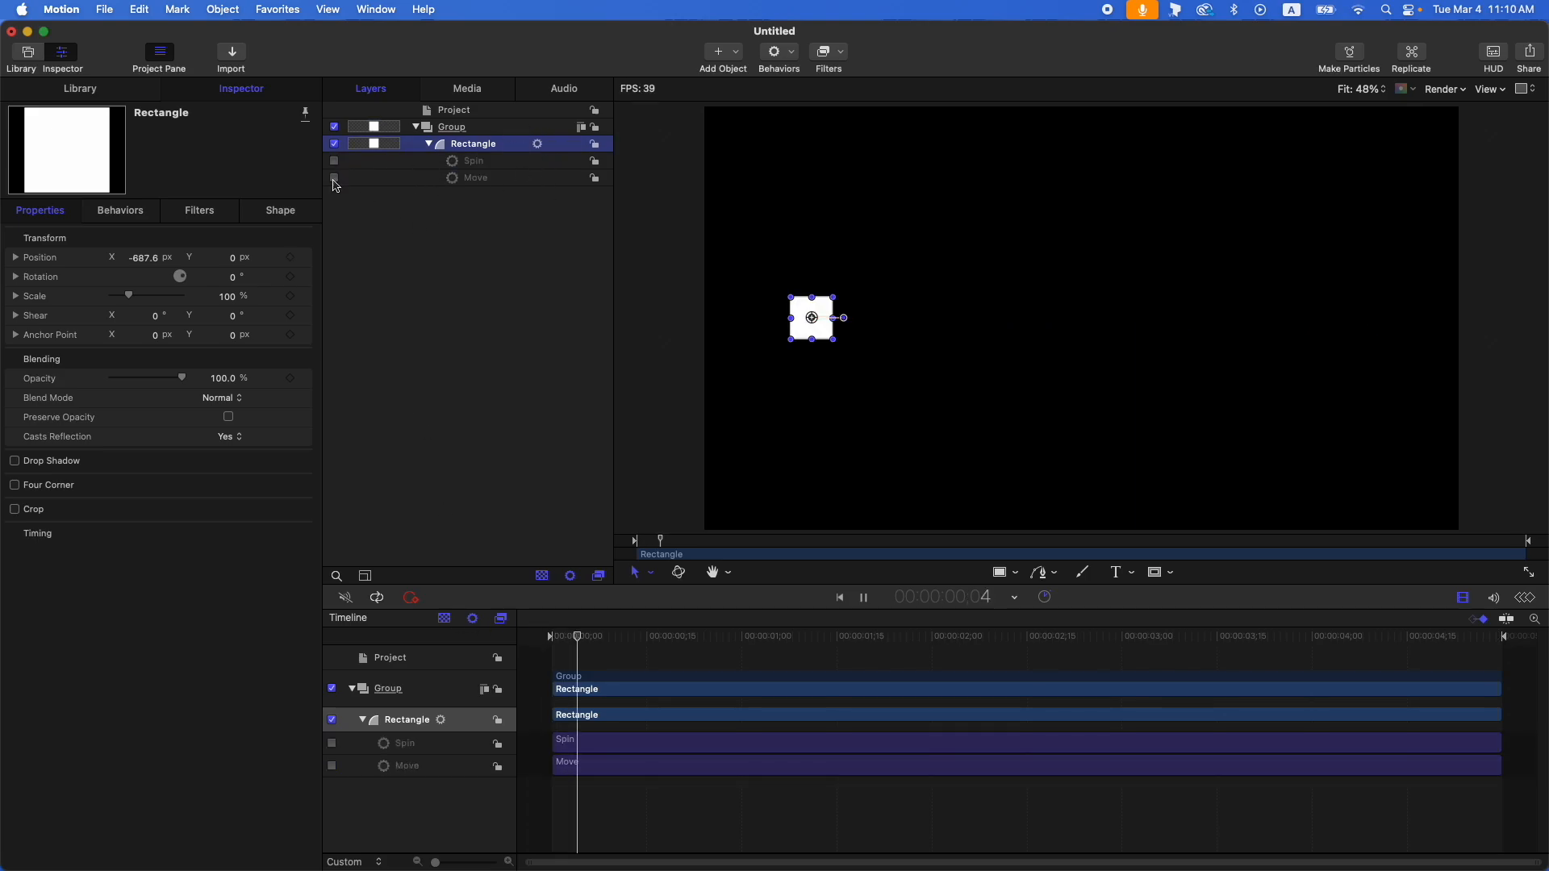
{"action": "key", "text": "End"}
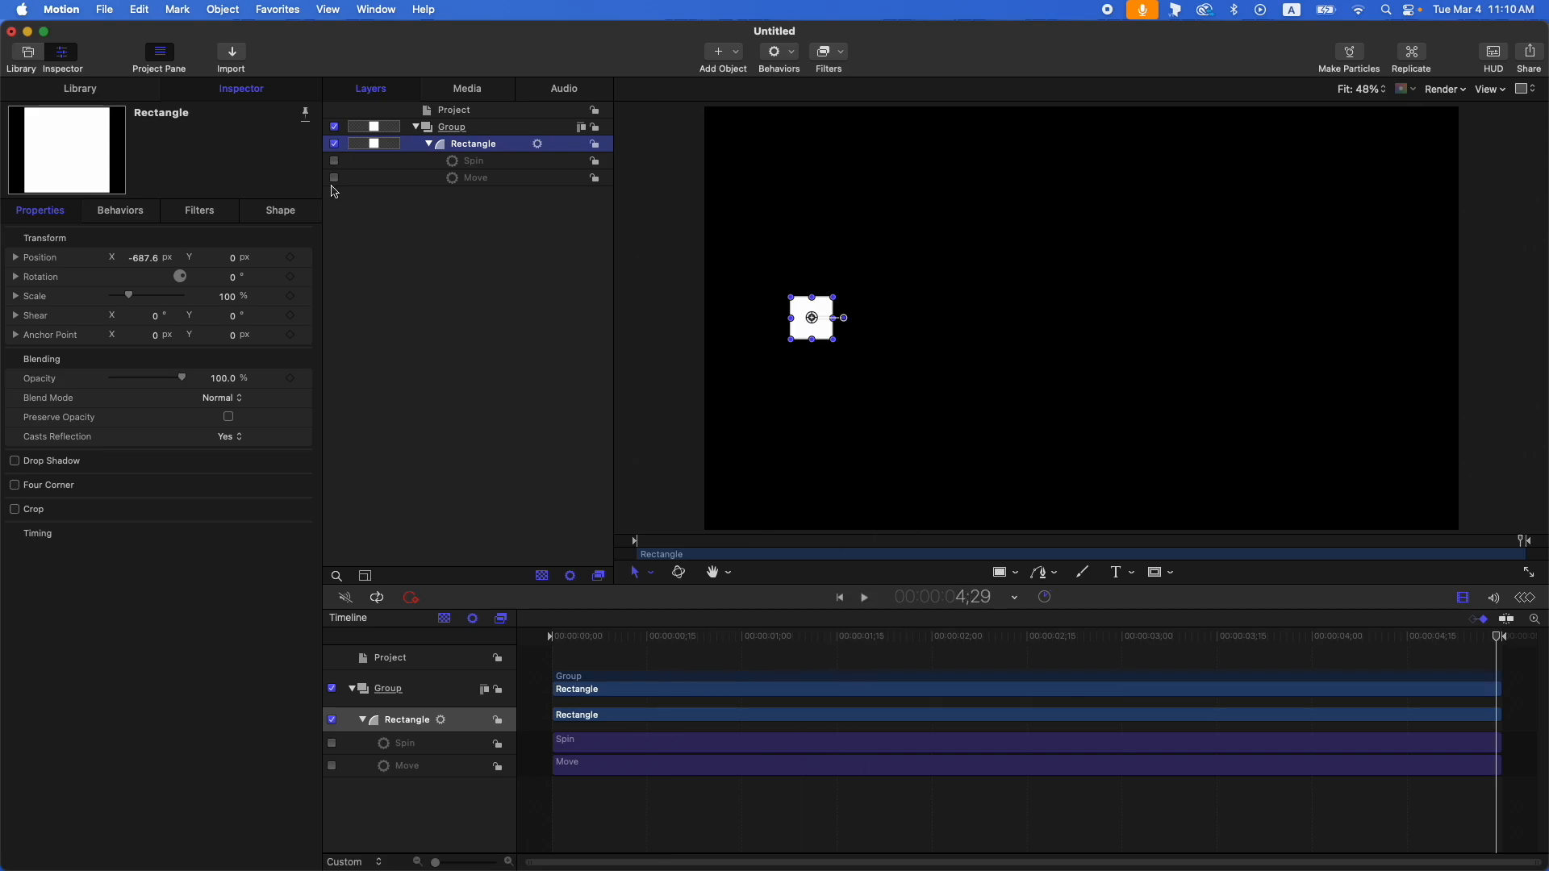
{"action": "left_click", "coordinate": [335, 178]}
{"action": "left_click", "coordinate": [335, 162]}
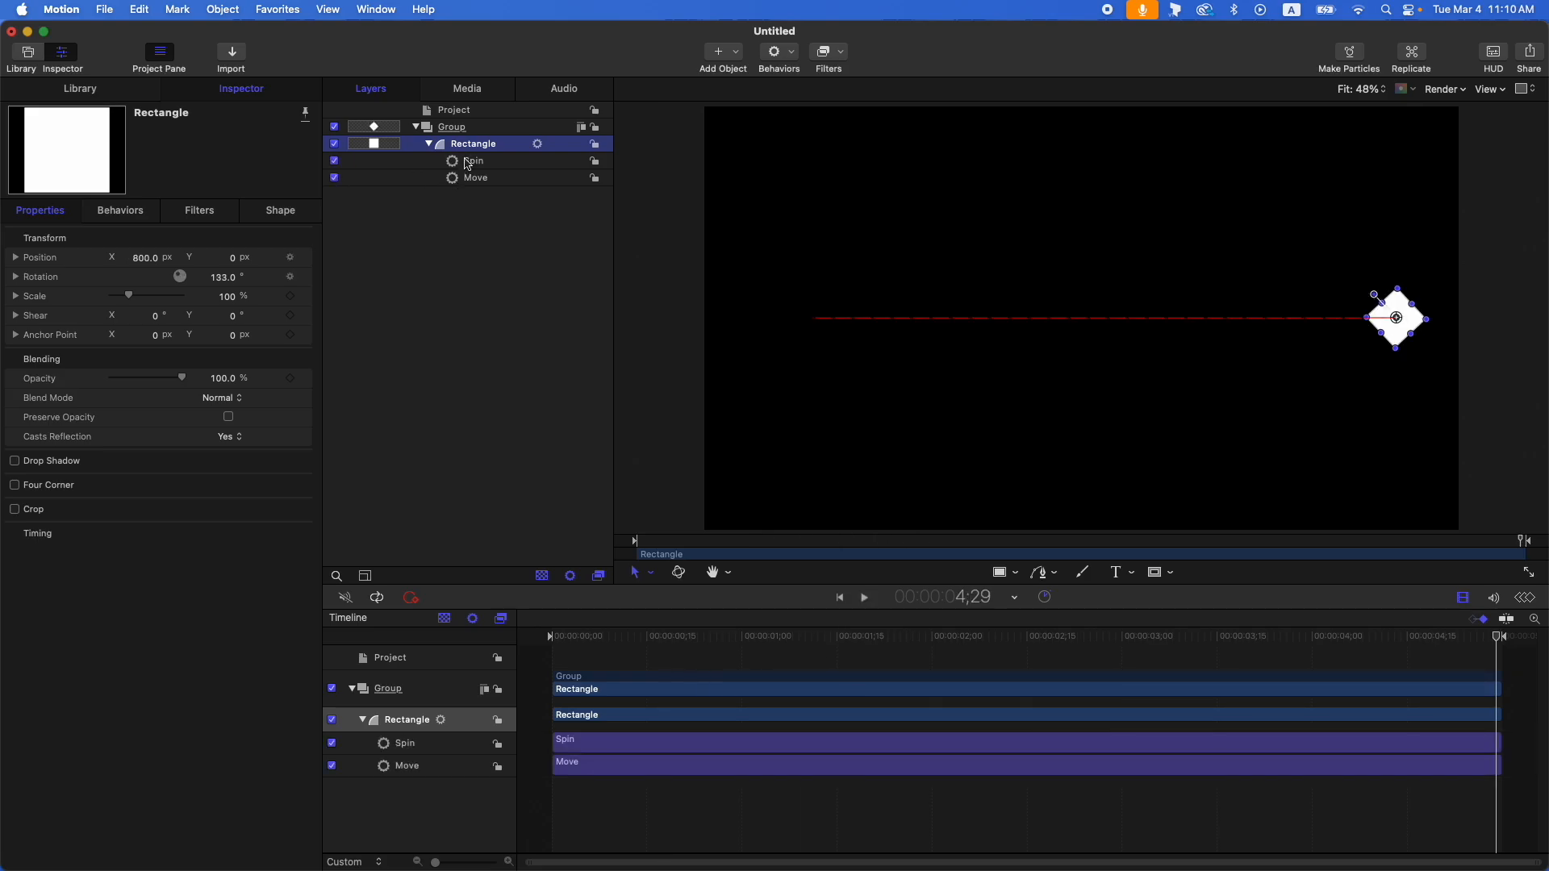
{"action": "key", "text": "space"}
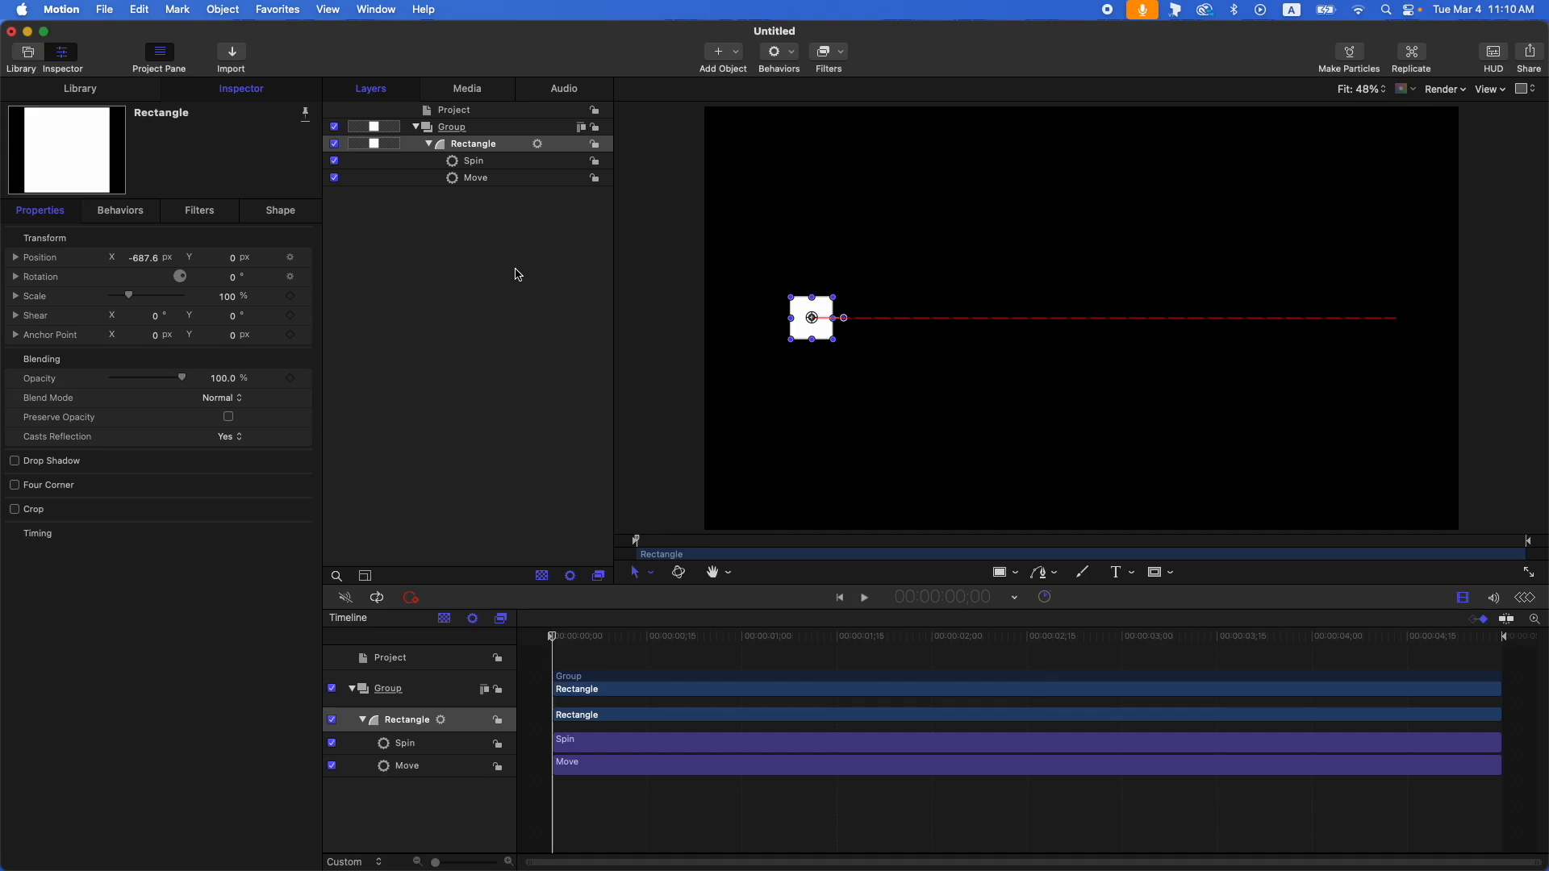
Delete the Spin and Move behaviors from the Rectangle
{"action": "left_click", "coordinate": [454, 212]}
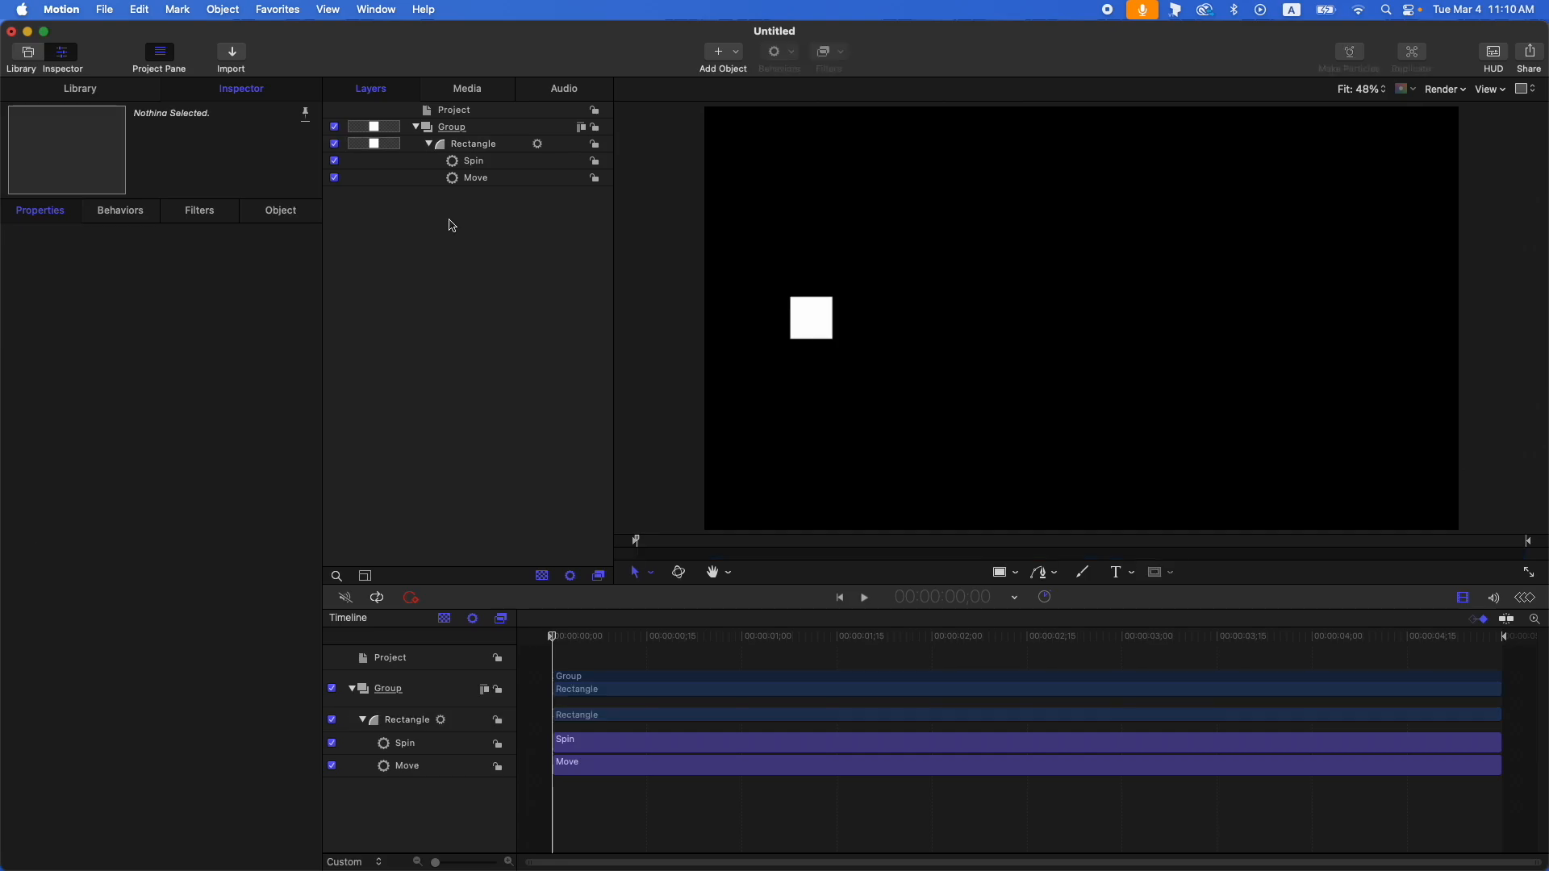
{"action": "left_click_drag", "start_coordinate": [449, 219], "coordinate": [496, 160]}
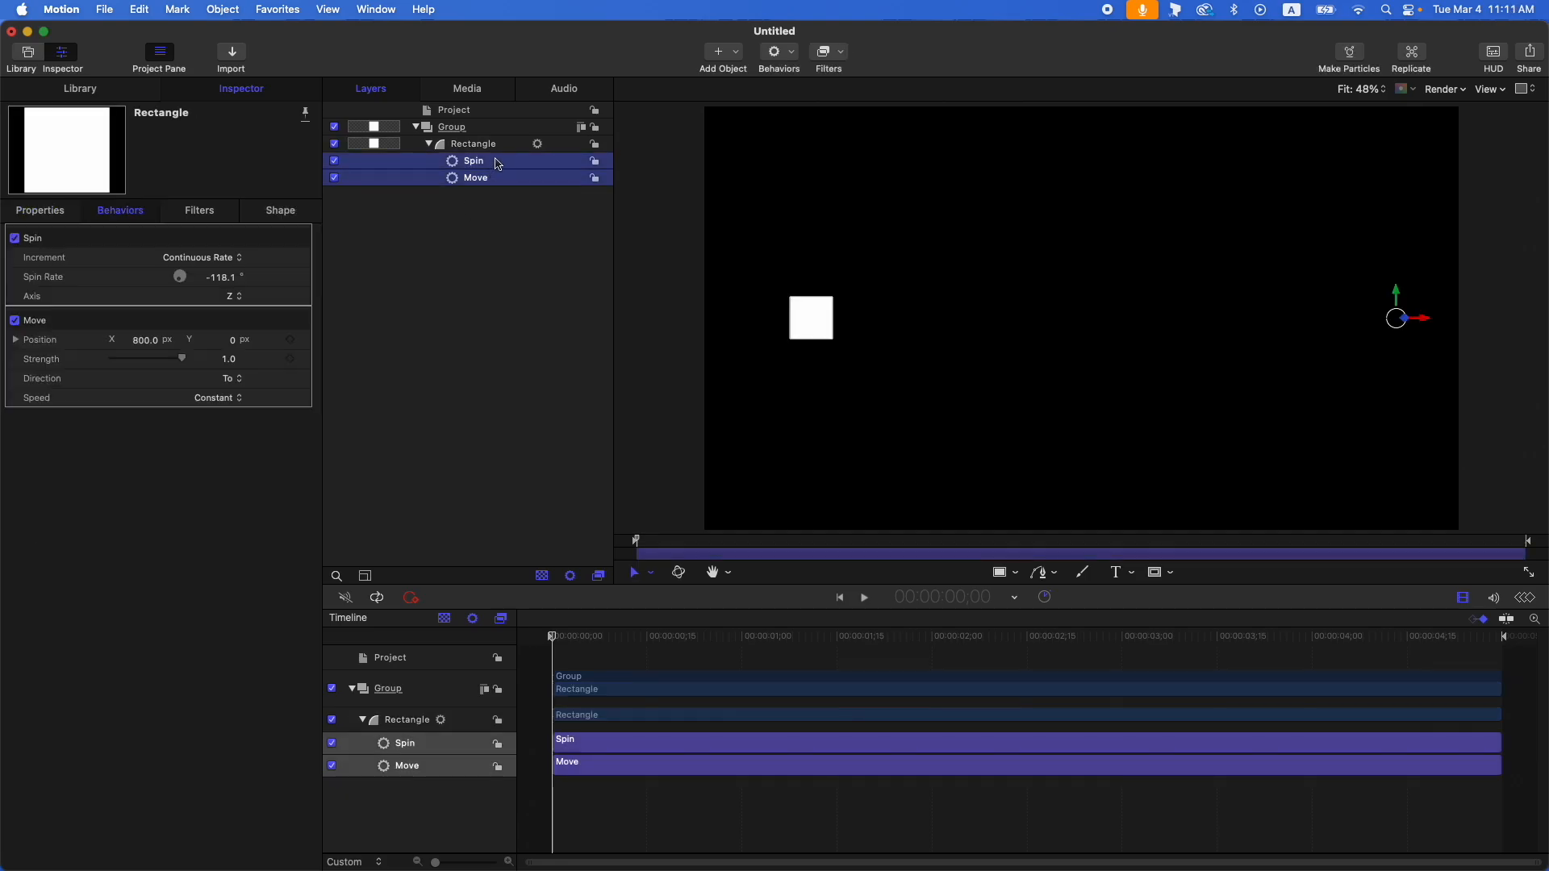
{"action": "key", "text": "Delete"}
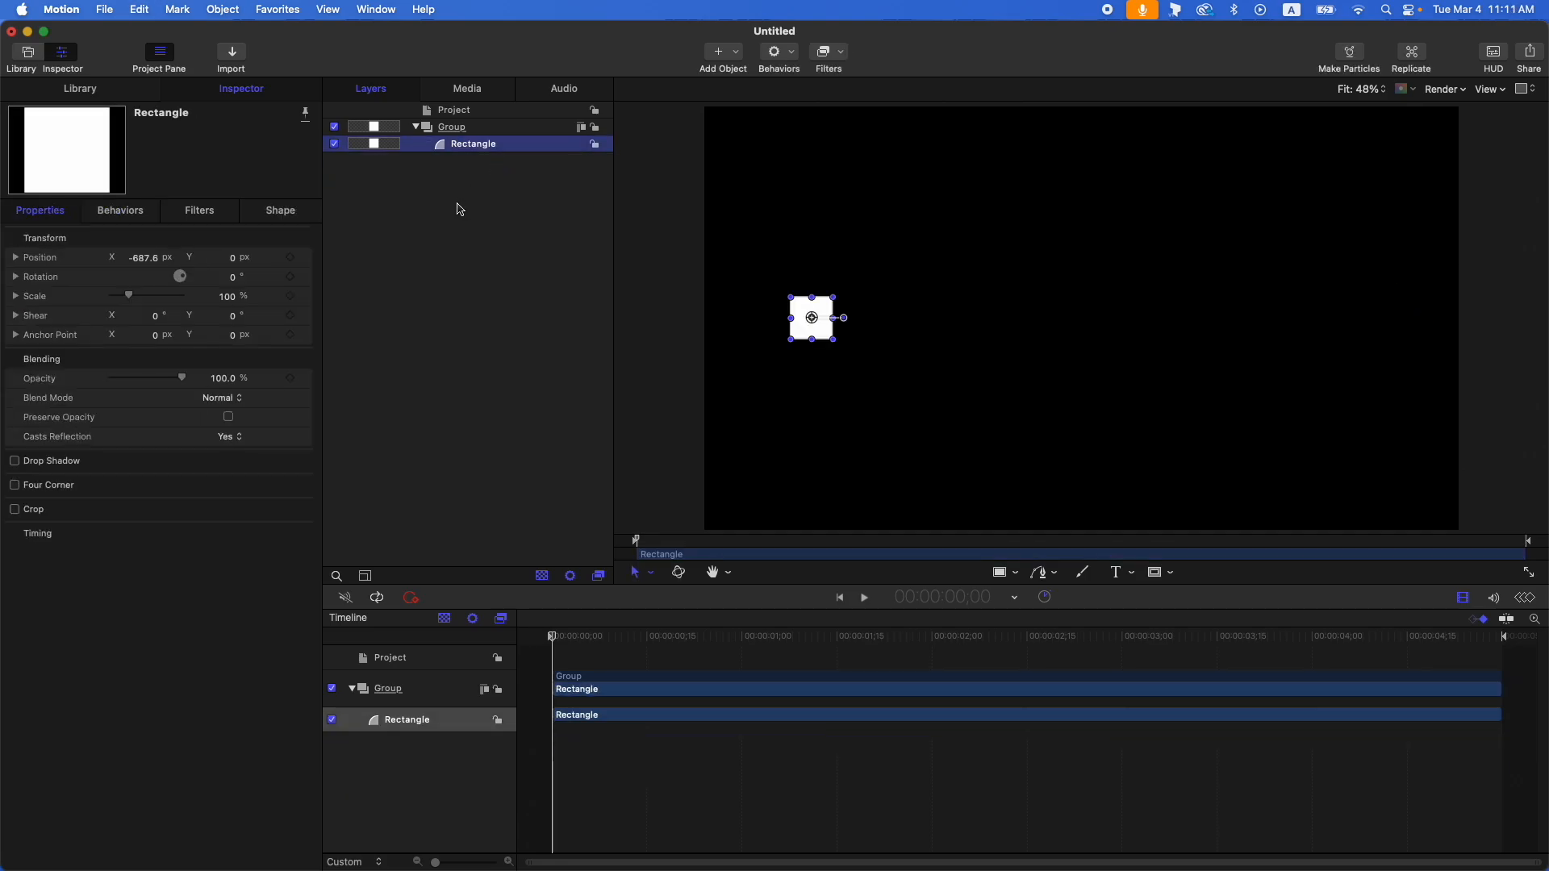
Examine the available behavior categories in the Library, including Replicator, Particles, Camera and Audio
{"action": "left_click", "coordinate": [787, 54]}
{"action": "left_click", "coordinate": [505, 249]}
{"action": "left_click", "coordinate": [93, 92]}
{"action": "left_click", "coordinate": [84, 225]}
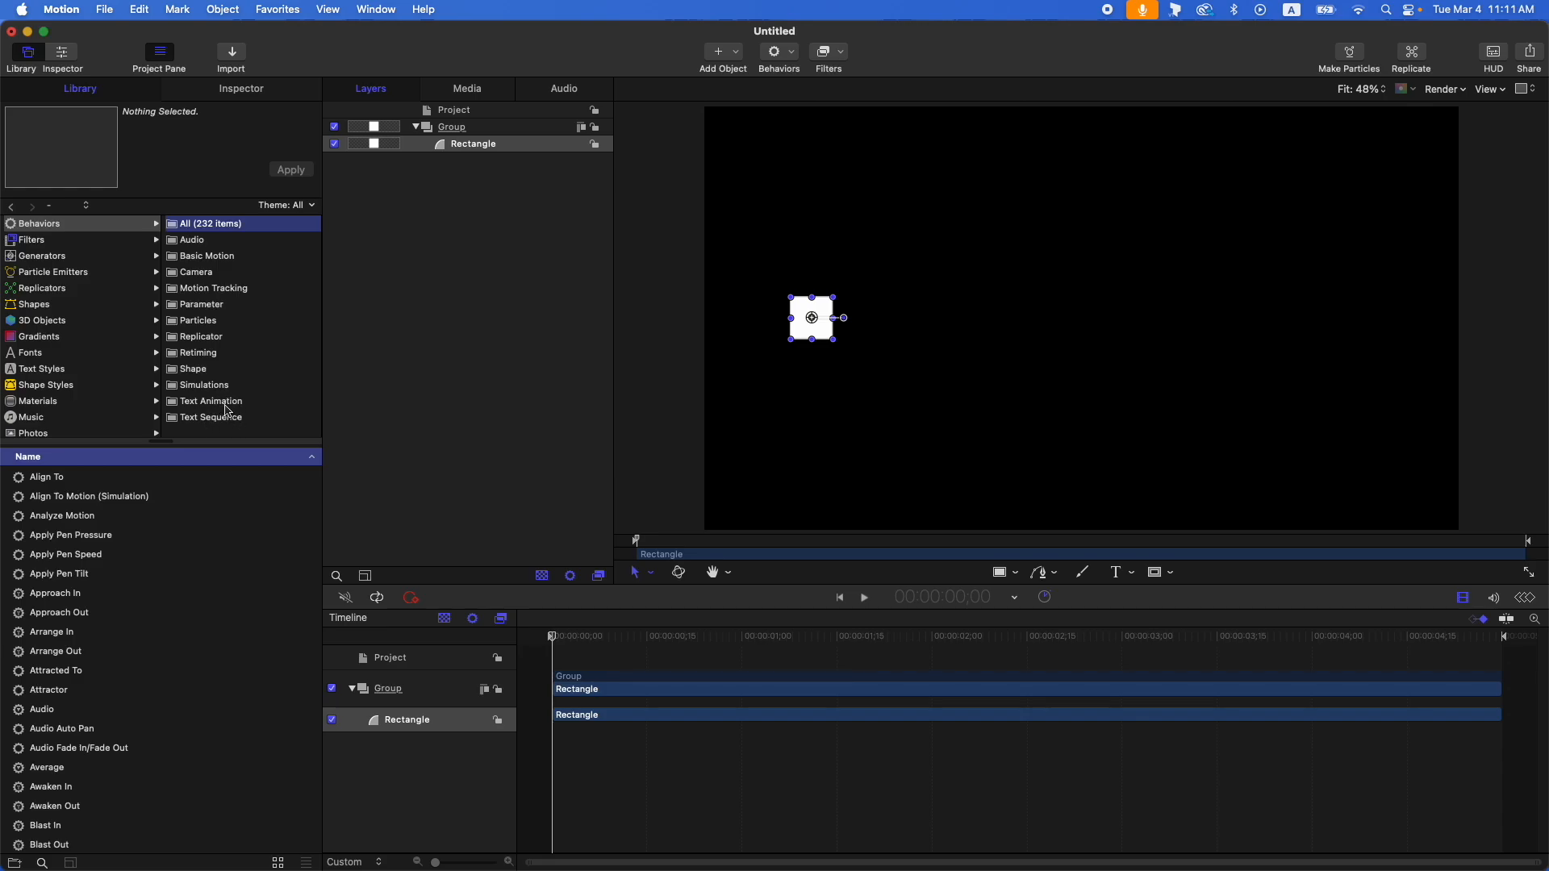
{"action": "left_click", "coordinate": [210, 337]}
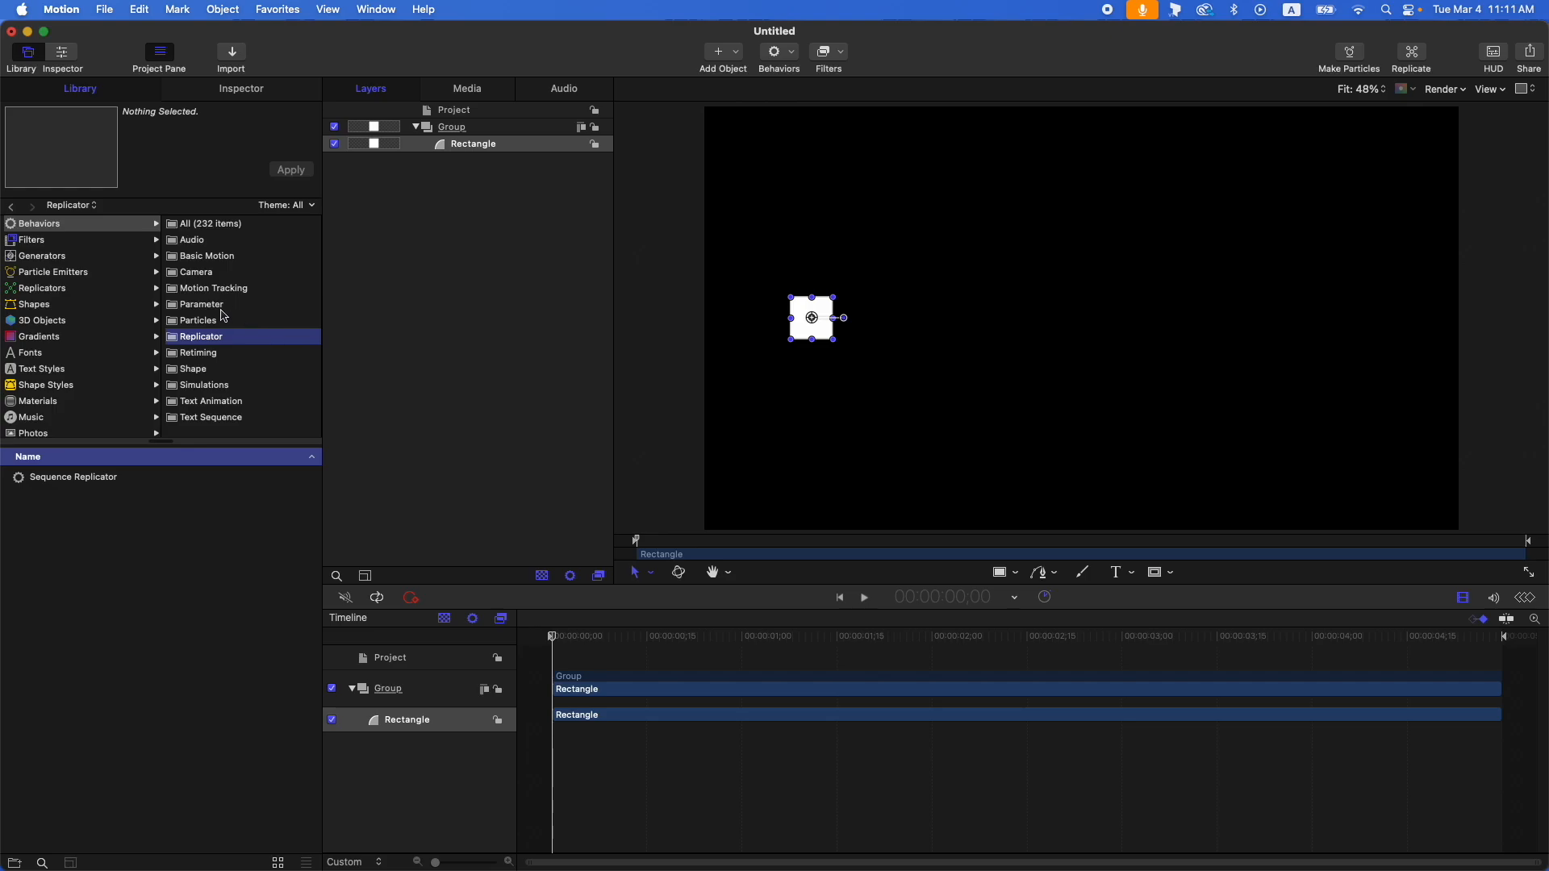
{"action": "left_click", "coordinate": [209, 321]}
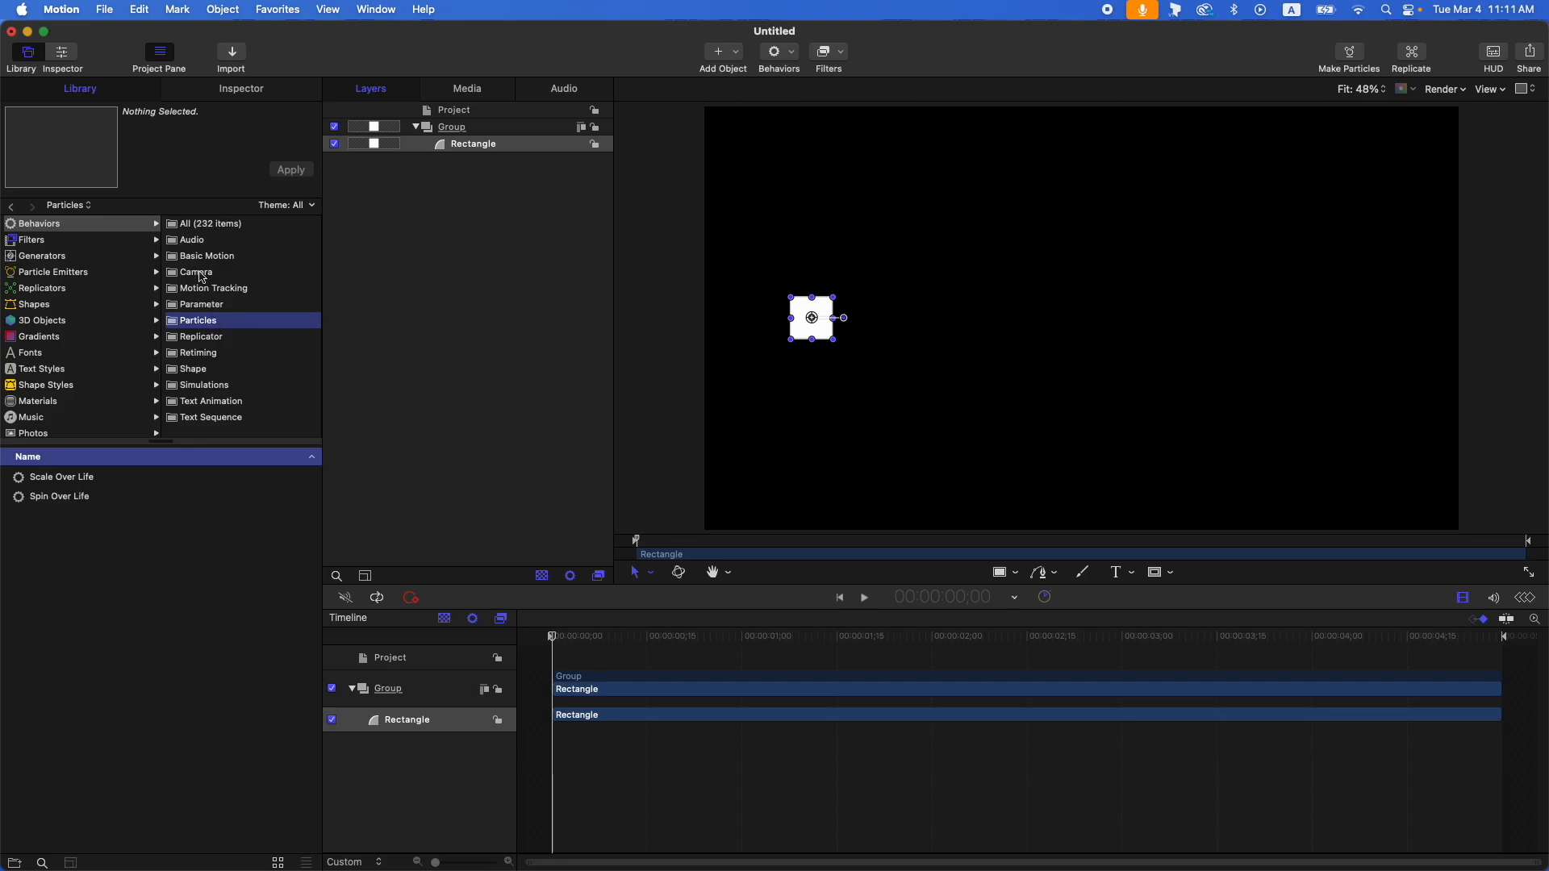
{"action": "left_click", "coordinate": [201, 274]}
{"action": "left_click", "coordinate": [194, 242]}
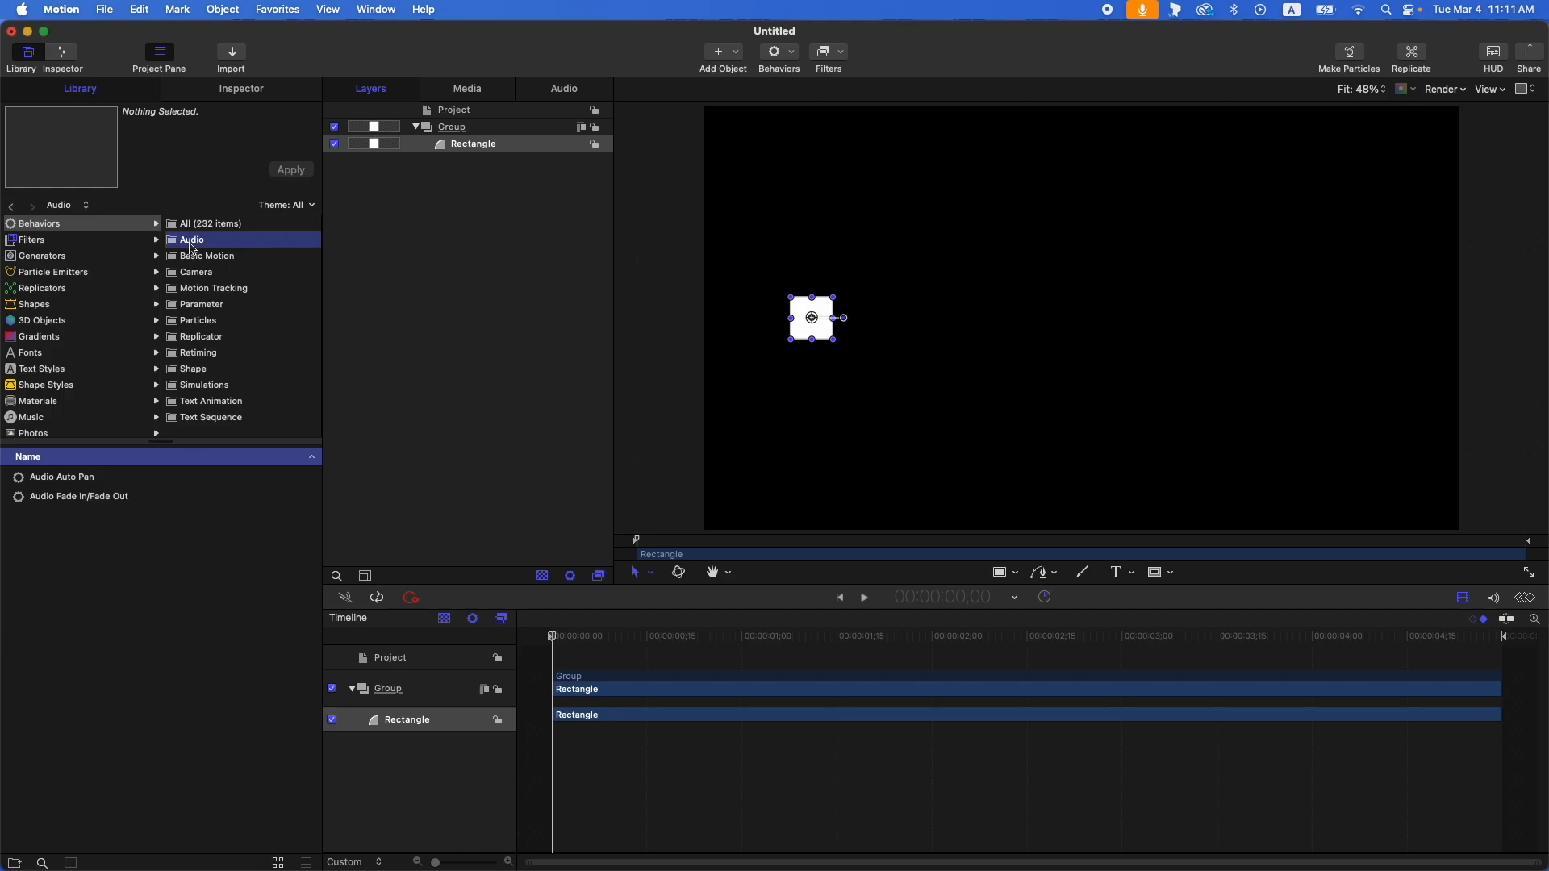
Preview Basic Motion behaviors such as Align To and Throw, and apply Move to the Rectangle
{"action": "left_click", "coordinate": [230, 260]}
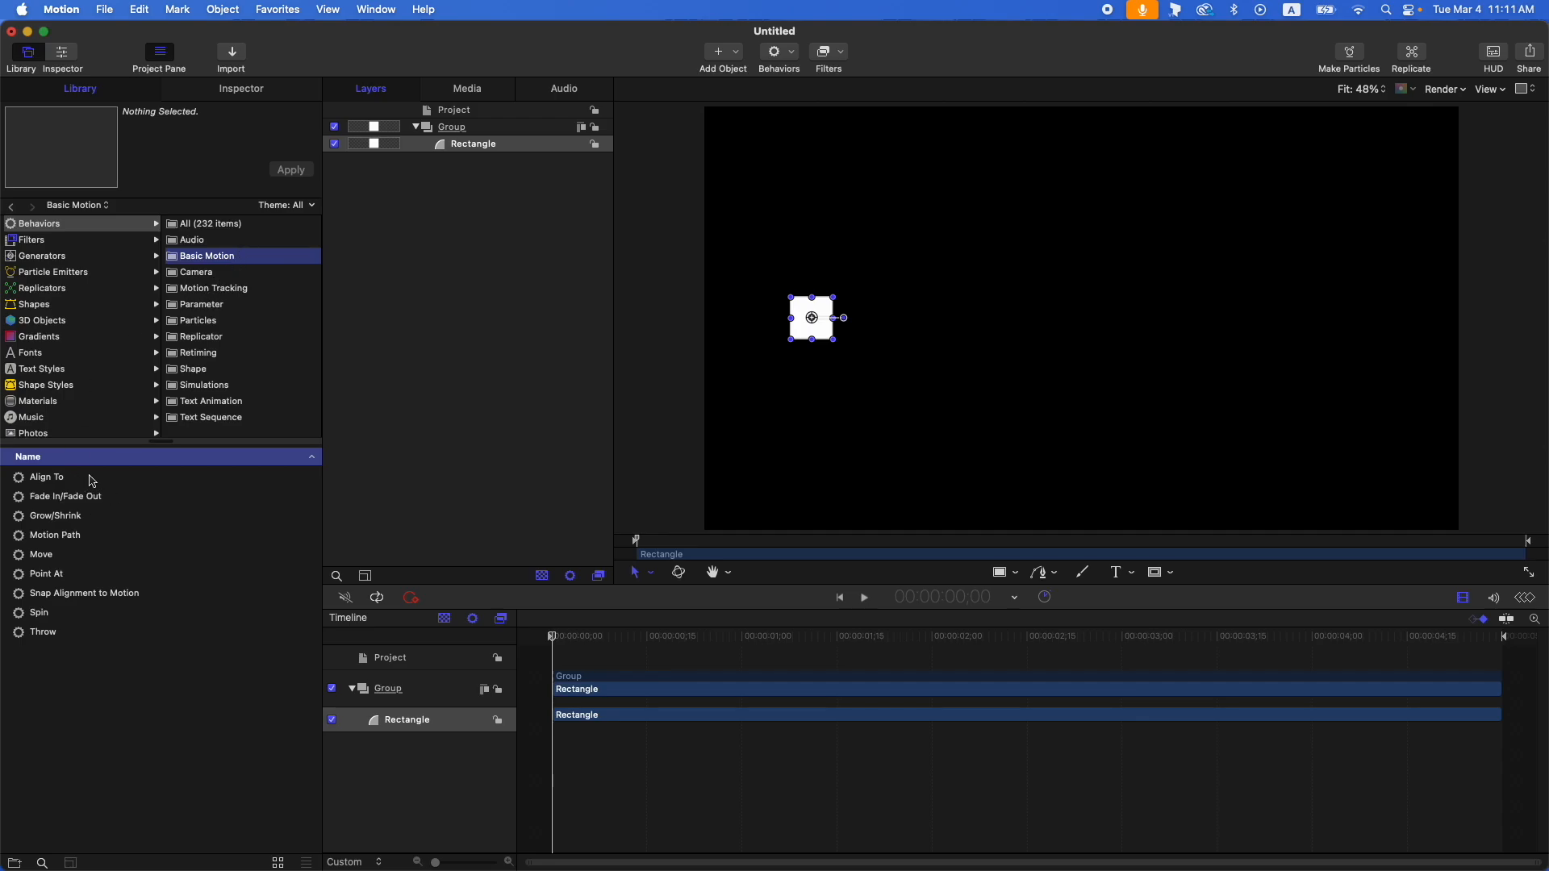
{"action": "left_click", "coordinate": [91, 480]}
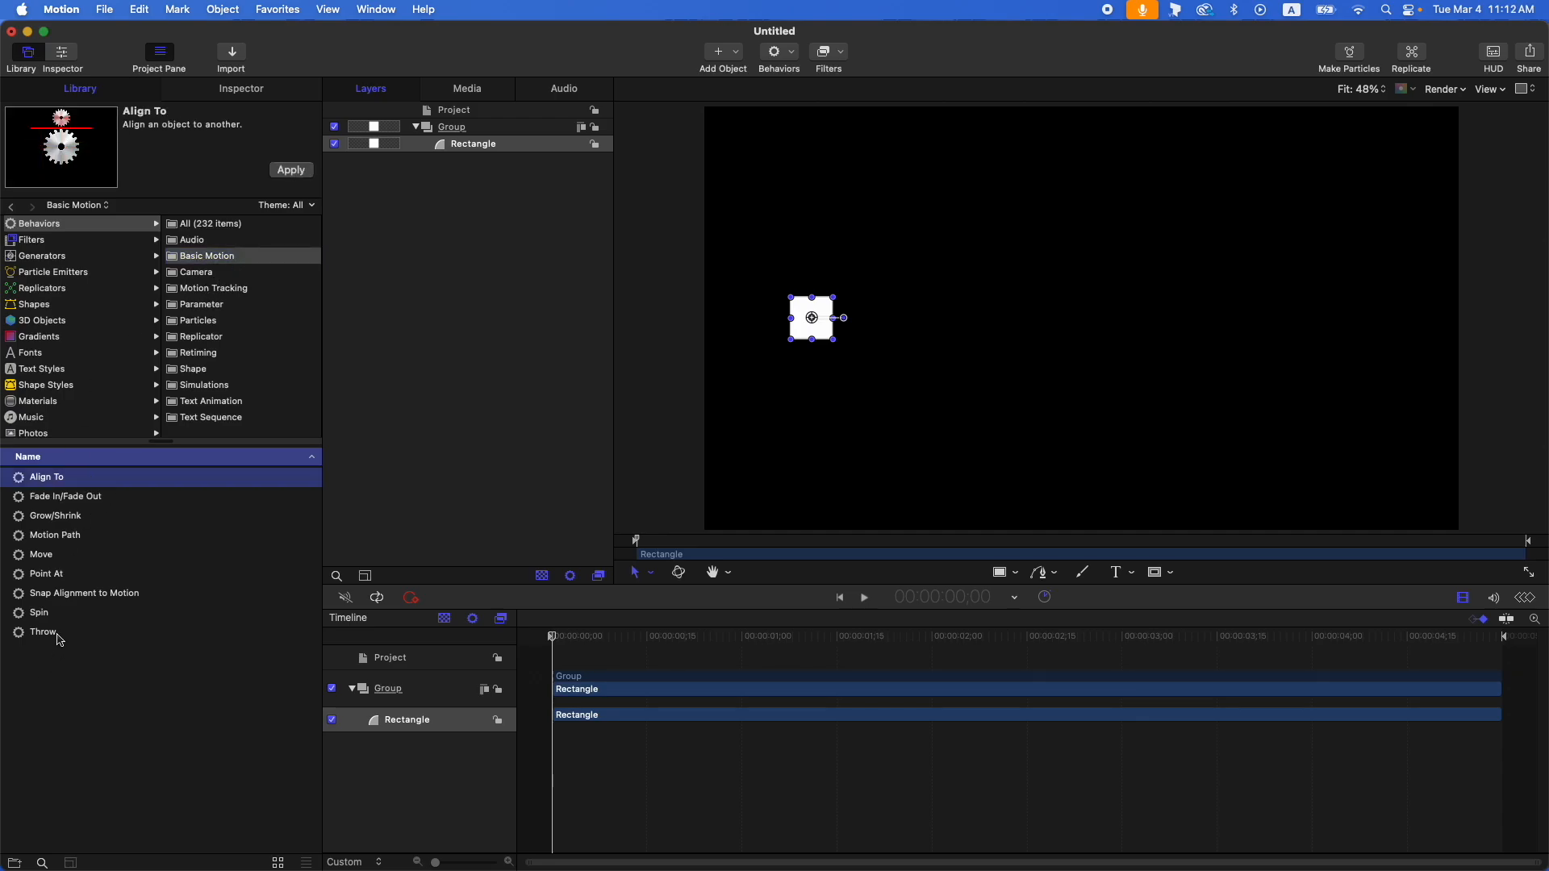
{"action": "left_click", "coordinate": [39, 635]}
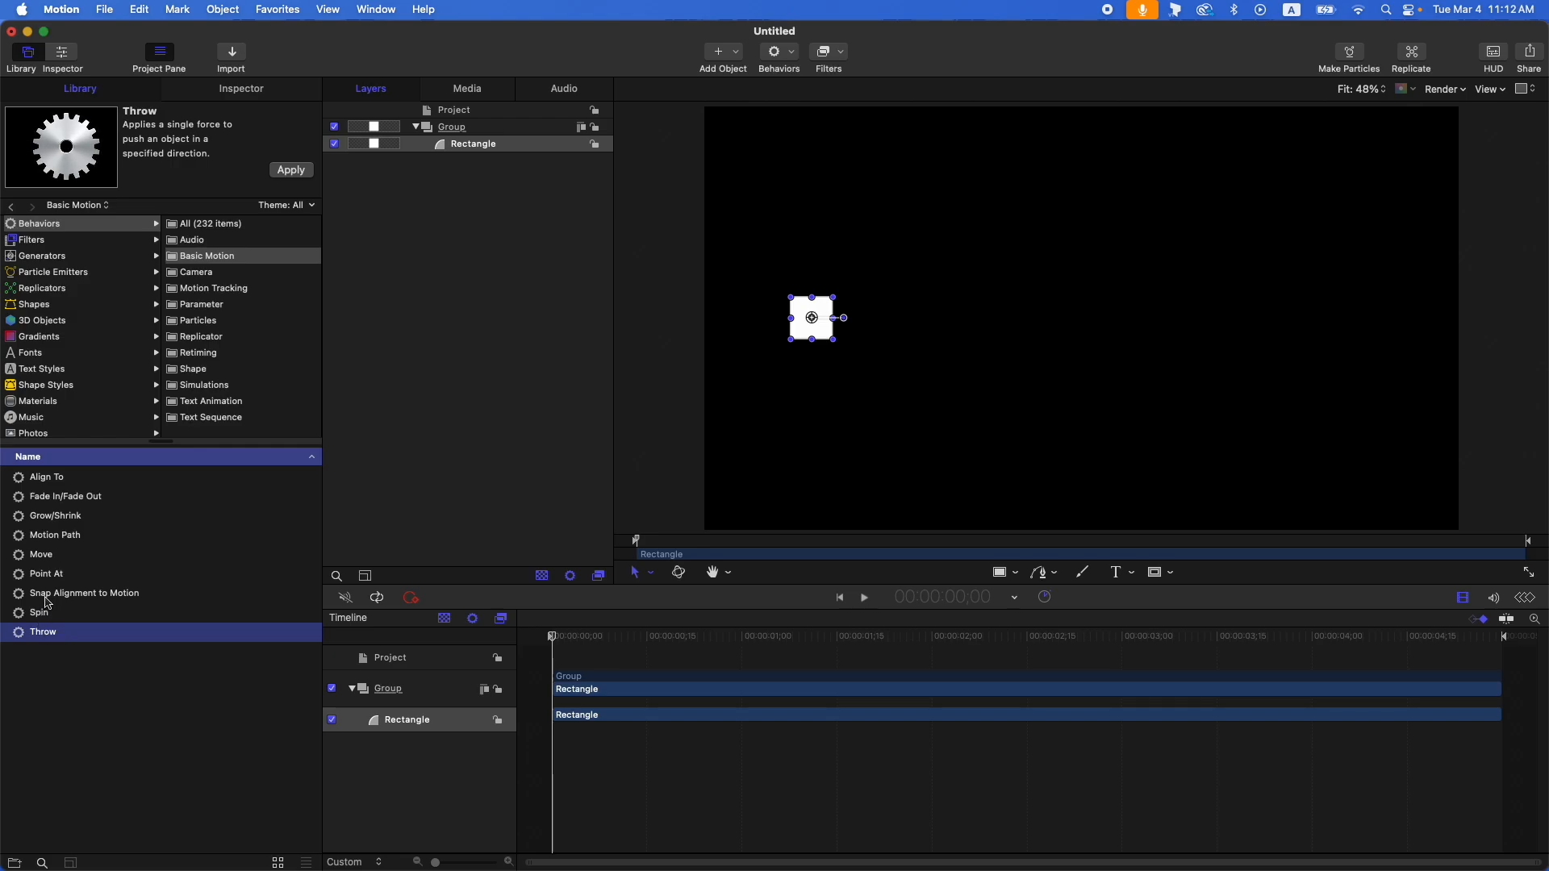
{"action": "left_click", "coordinate": [53, 557]}
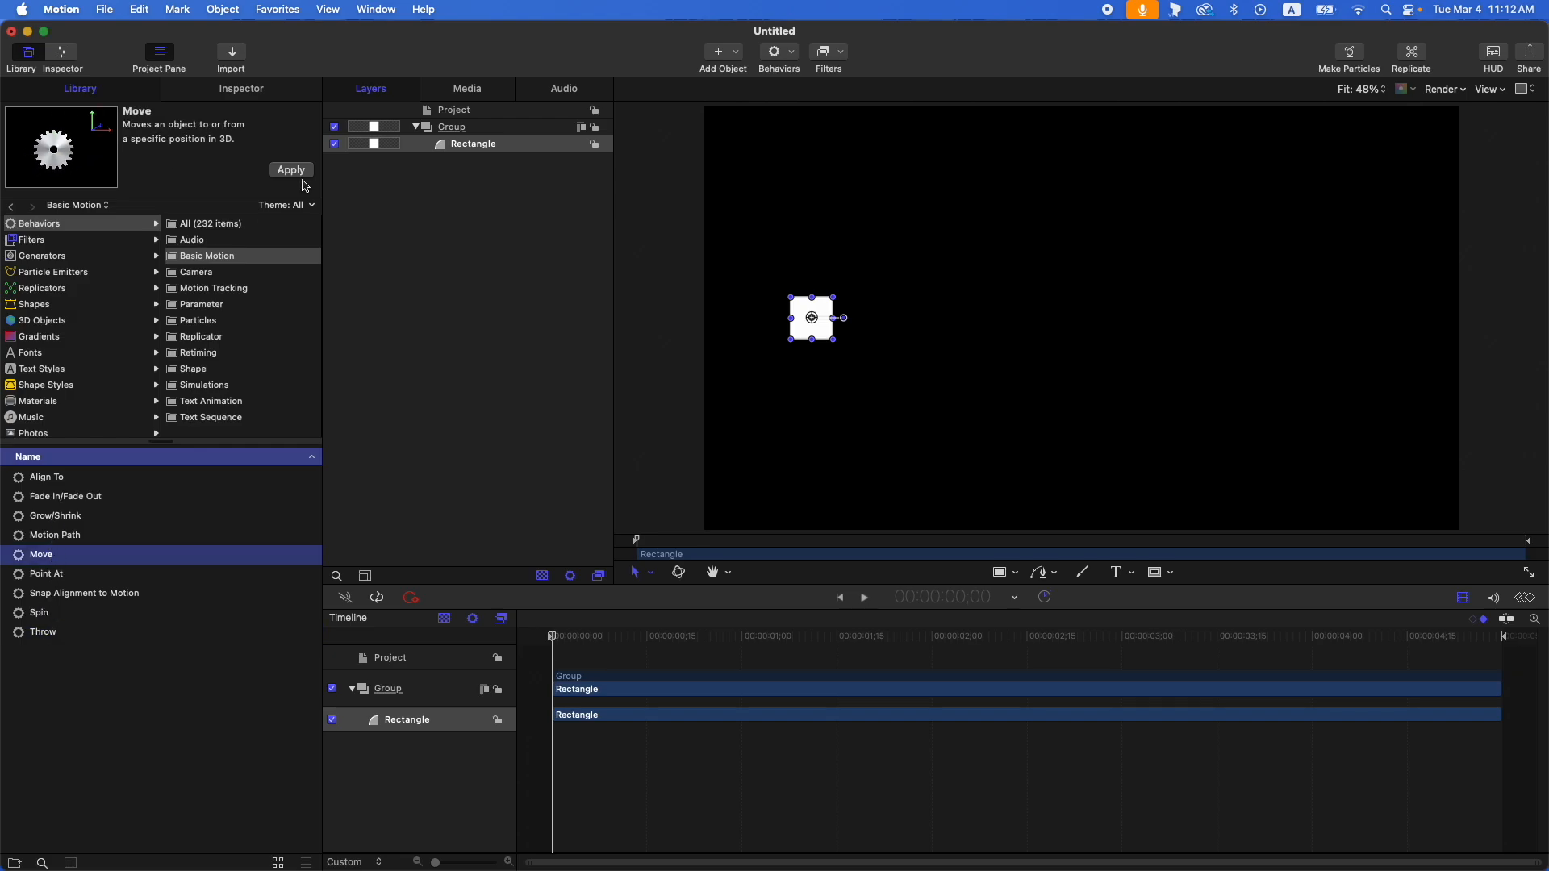
{"action": "mouse_move", "coordinate": [96, 149]}
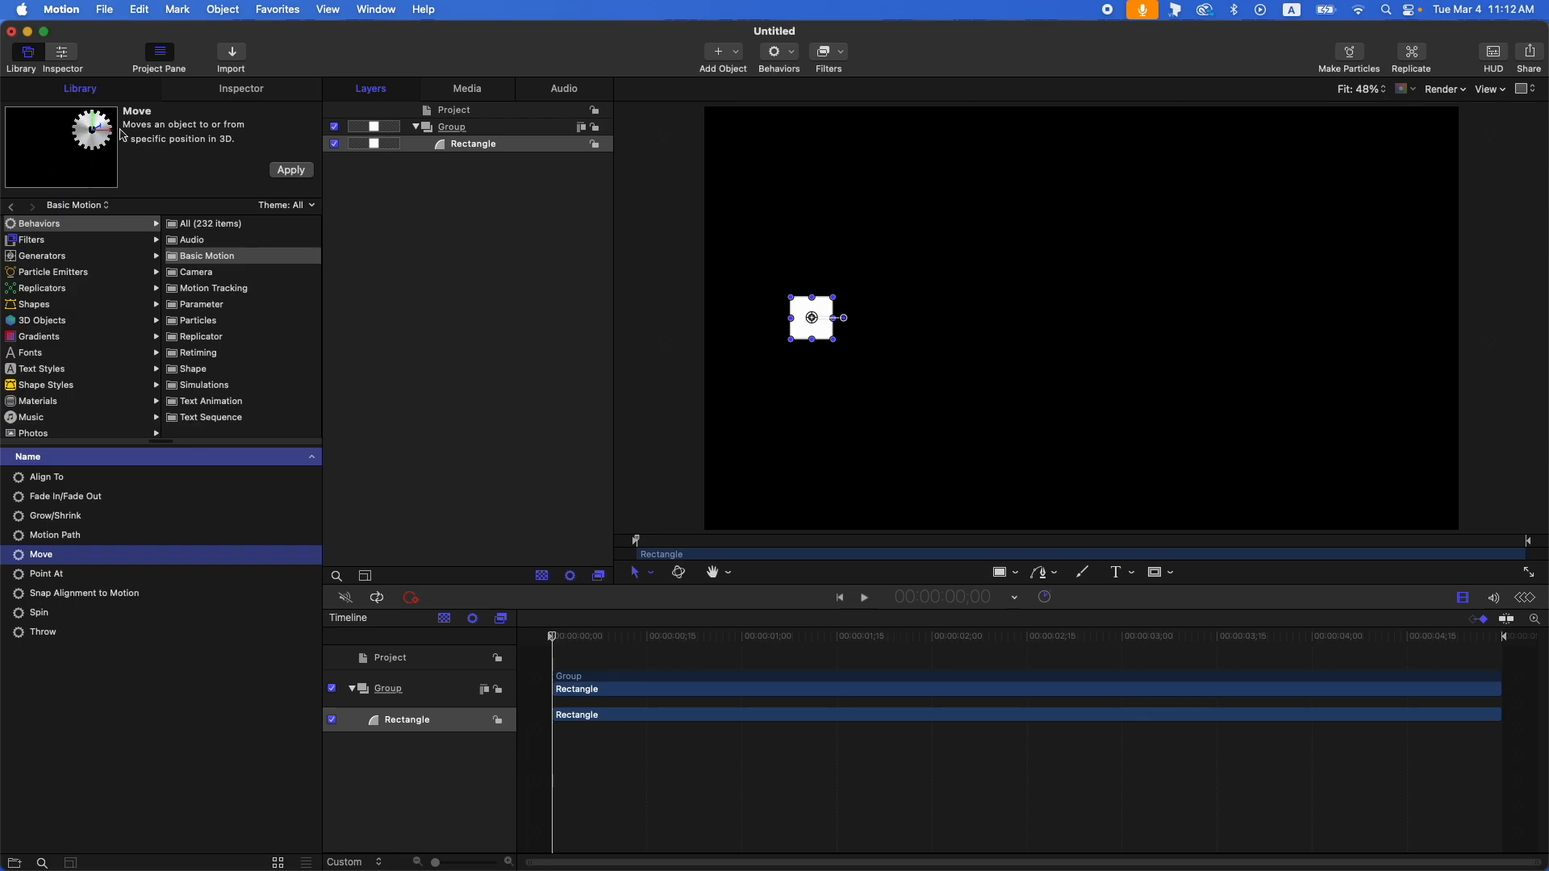
{"action": "left_click", "coordinate": [284, 173]}
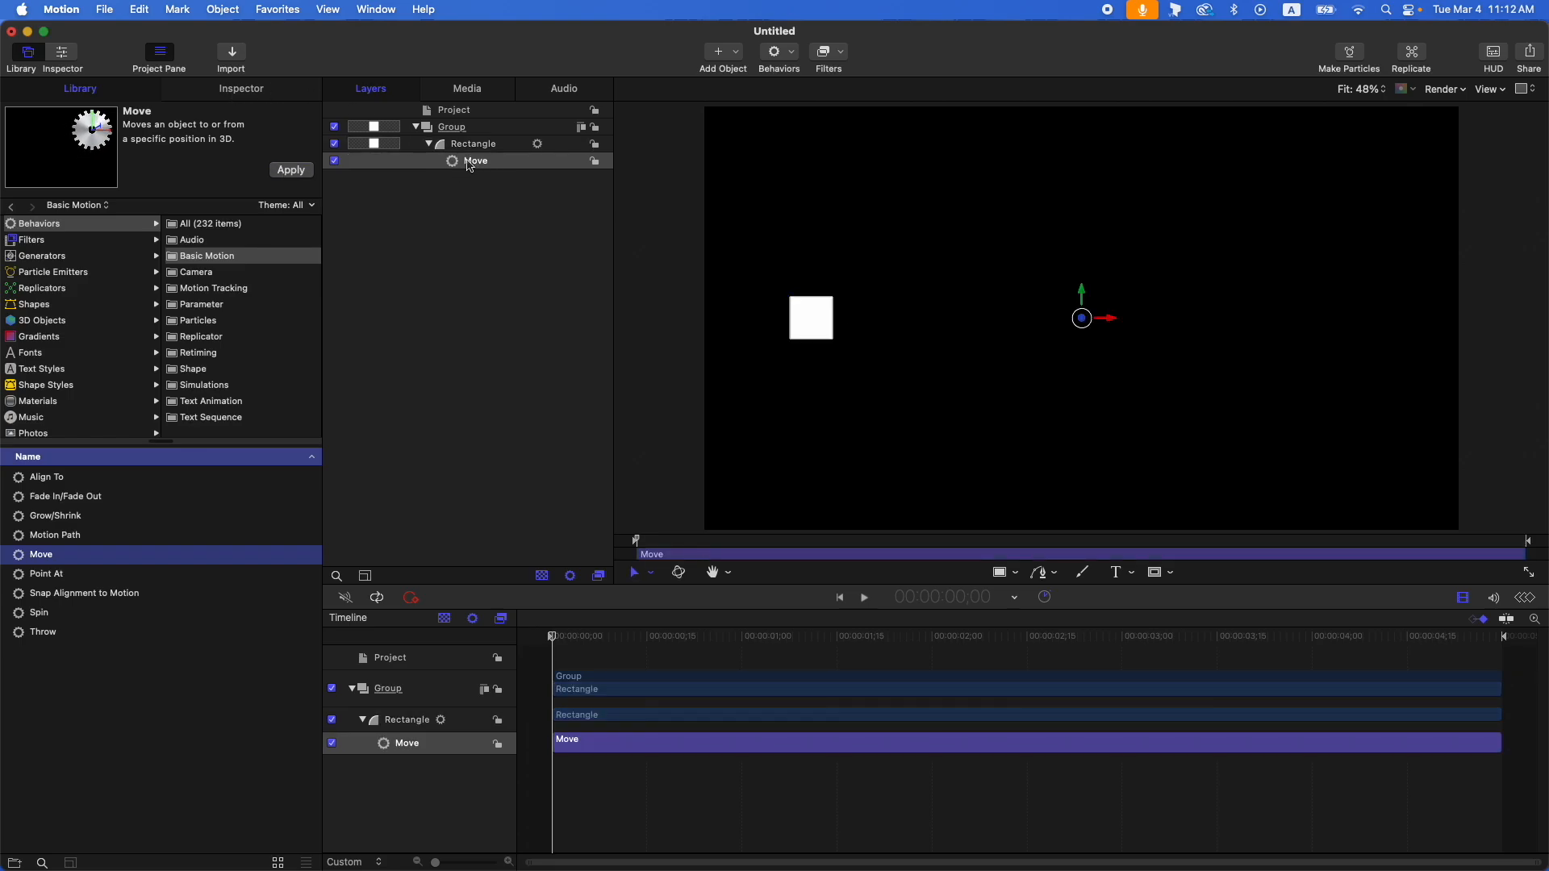
Set the Move behavior's X position to 737 px and its Speed to Ease Both, and preview the animation
{"action": "left_click", "coordinate": [253, 92]}
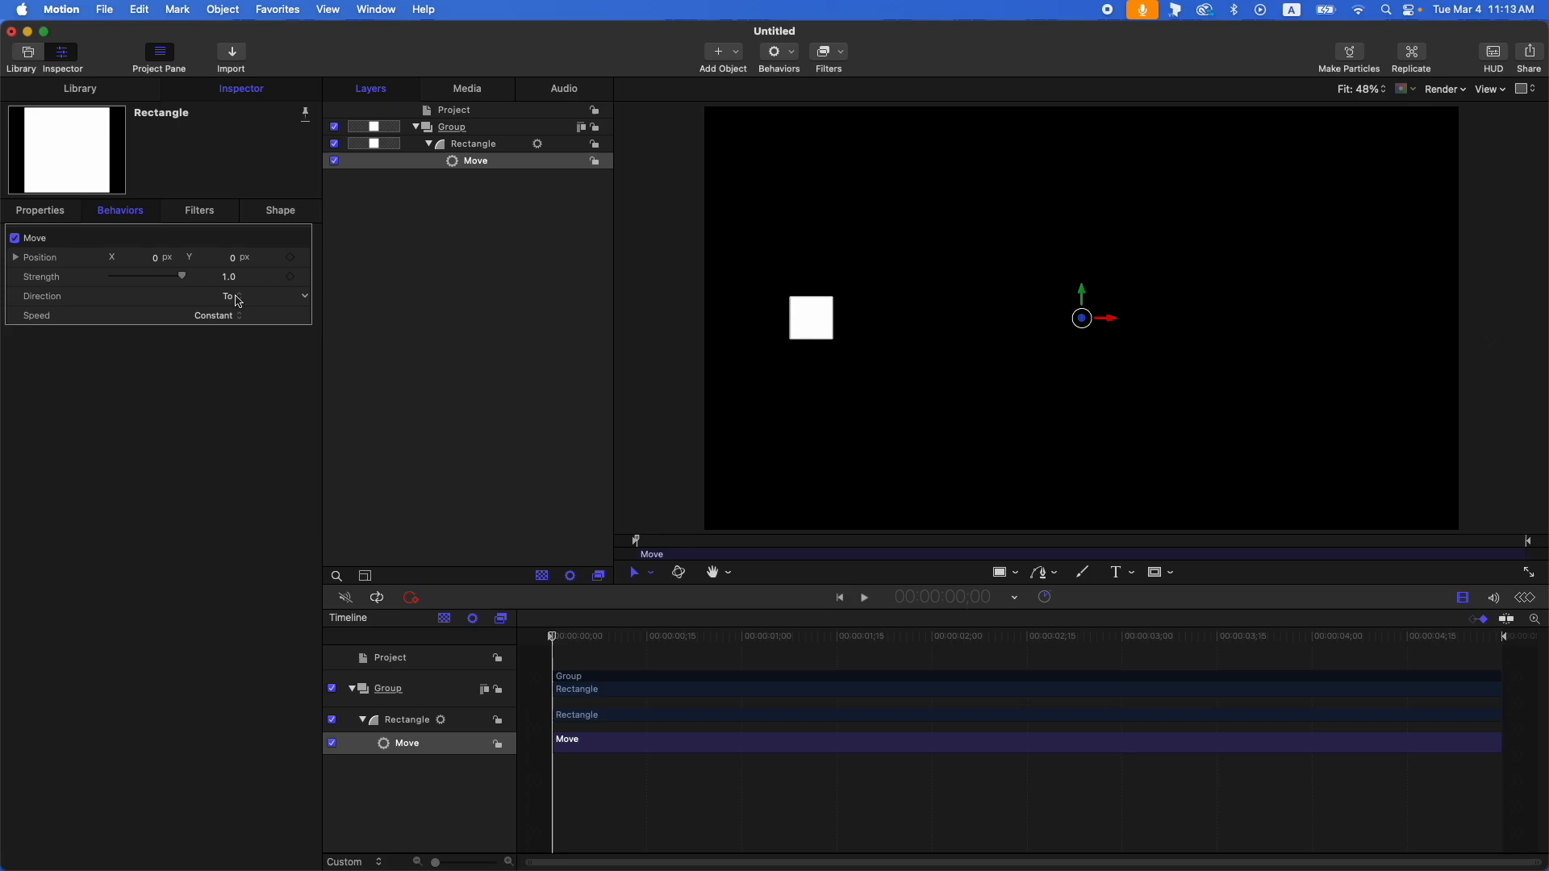
{"action": "left_click", "coordinate": [235, 298]}
{"action": "left_click", "coordinate": [36, 316]}
{"action": "left_click", "coordinate": [224, 317]}
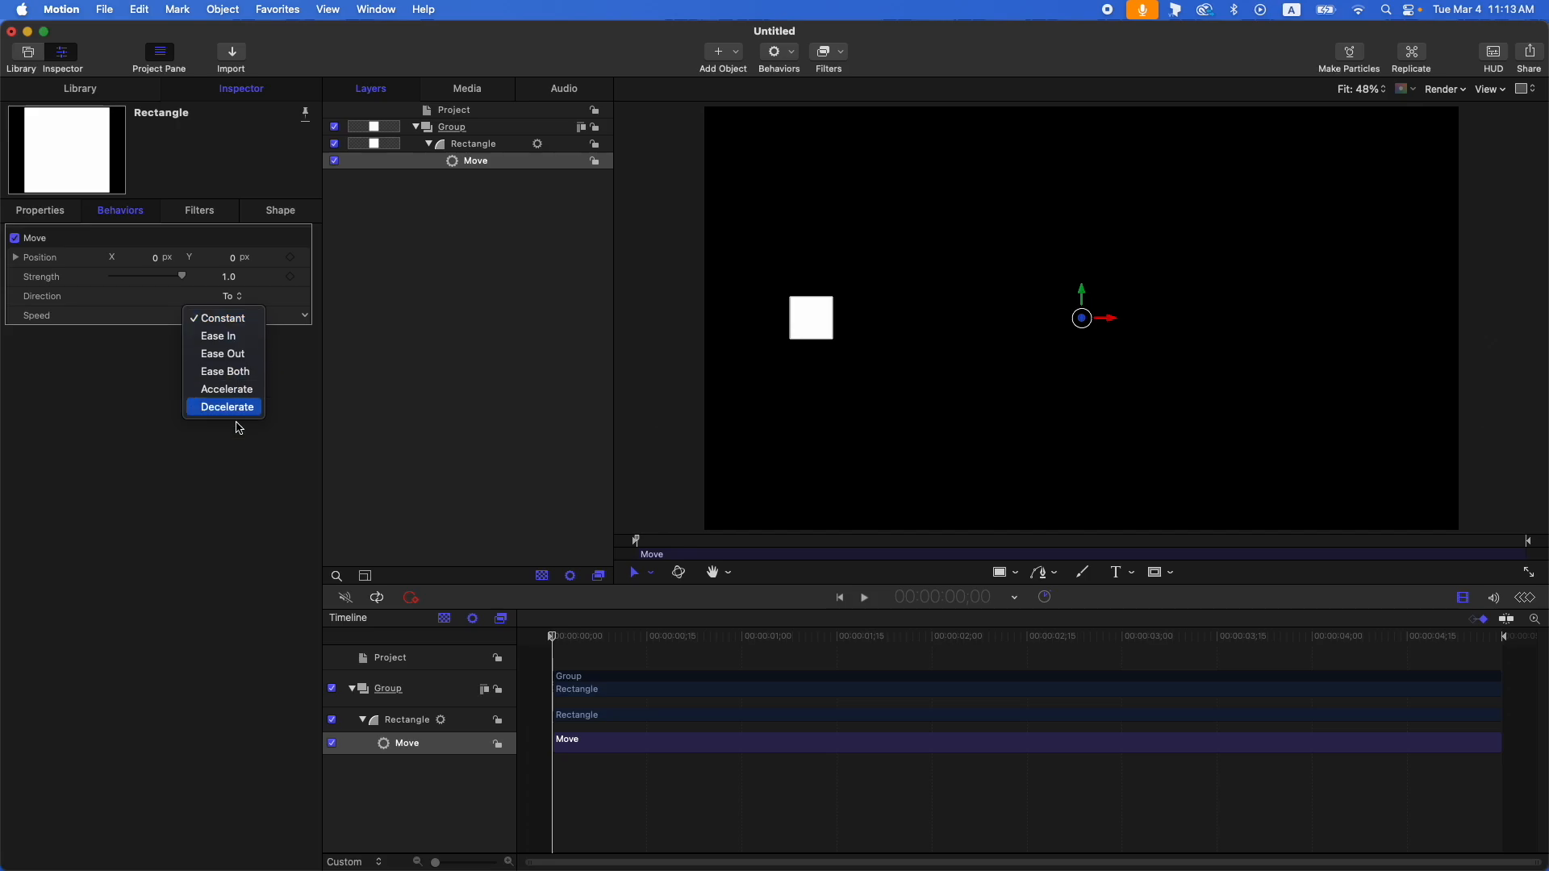
{"action": "left_click", "coordinate": [390, 349]}
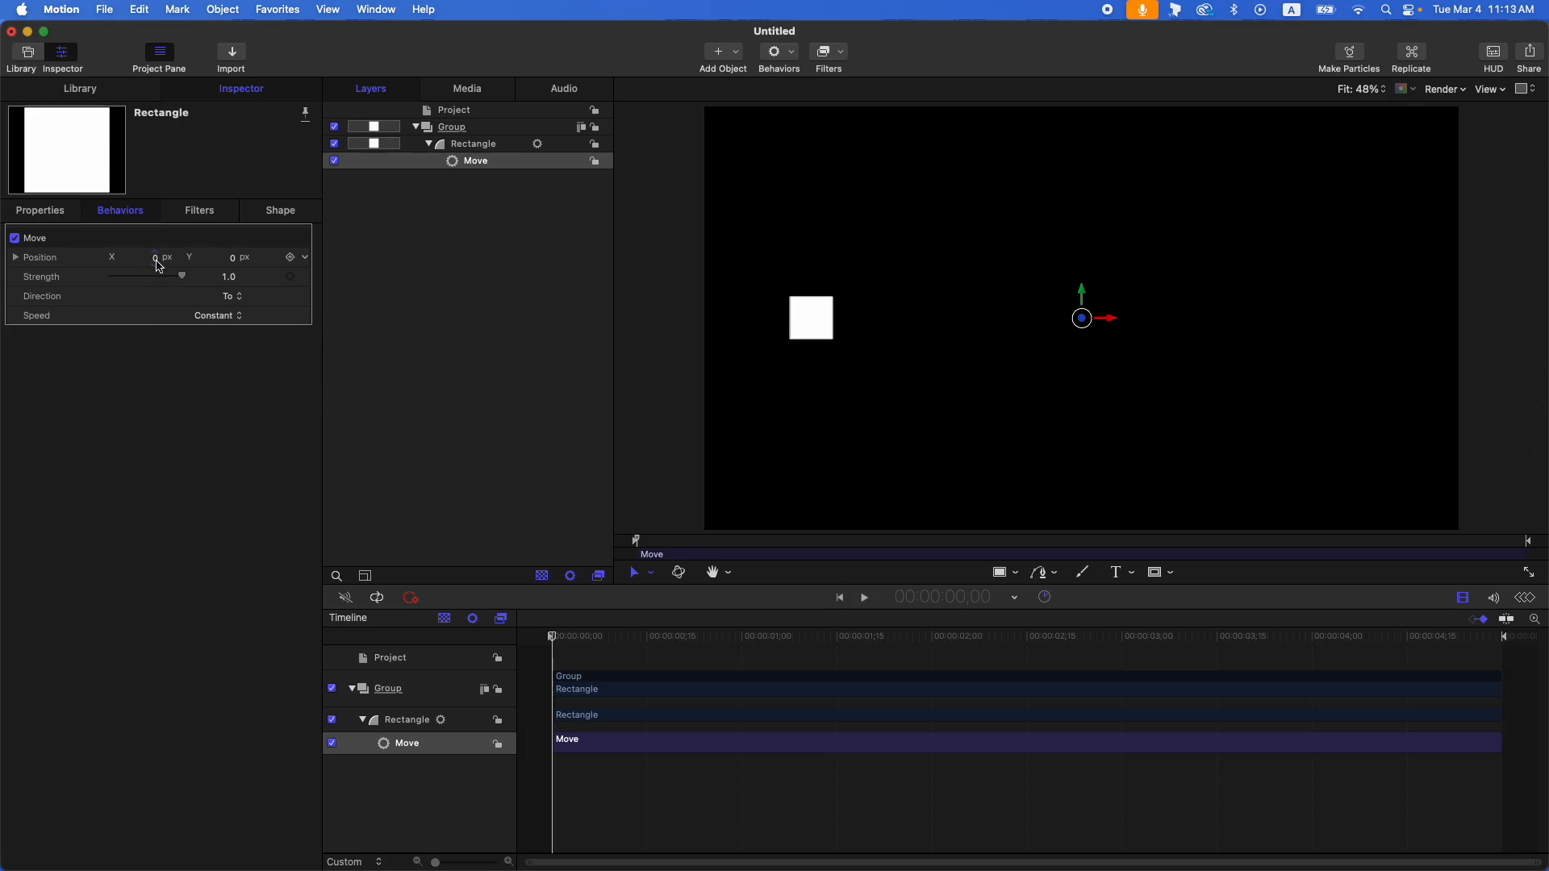
{"action": "mouse_move", "coordinate": [158, 262]}
{"action": "left_mouse_down"}
{"action": "mouse_move", "coordinate": [275, 262]}
{"action": "mouse_move", "coordinate": [165, 260]}
{"action": "left_mouse_up"}
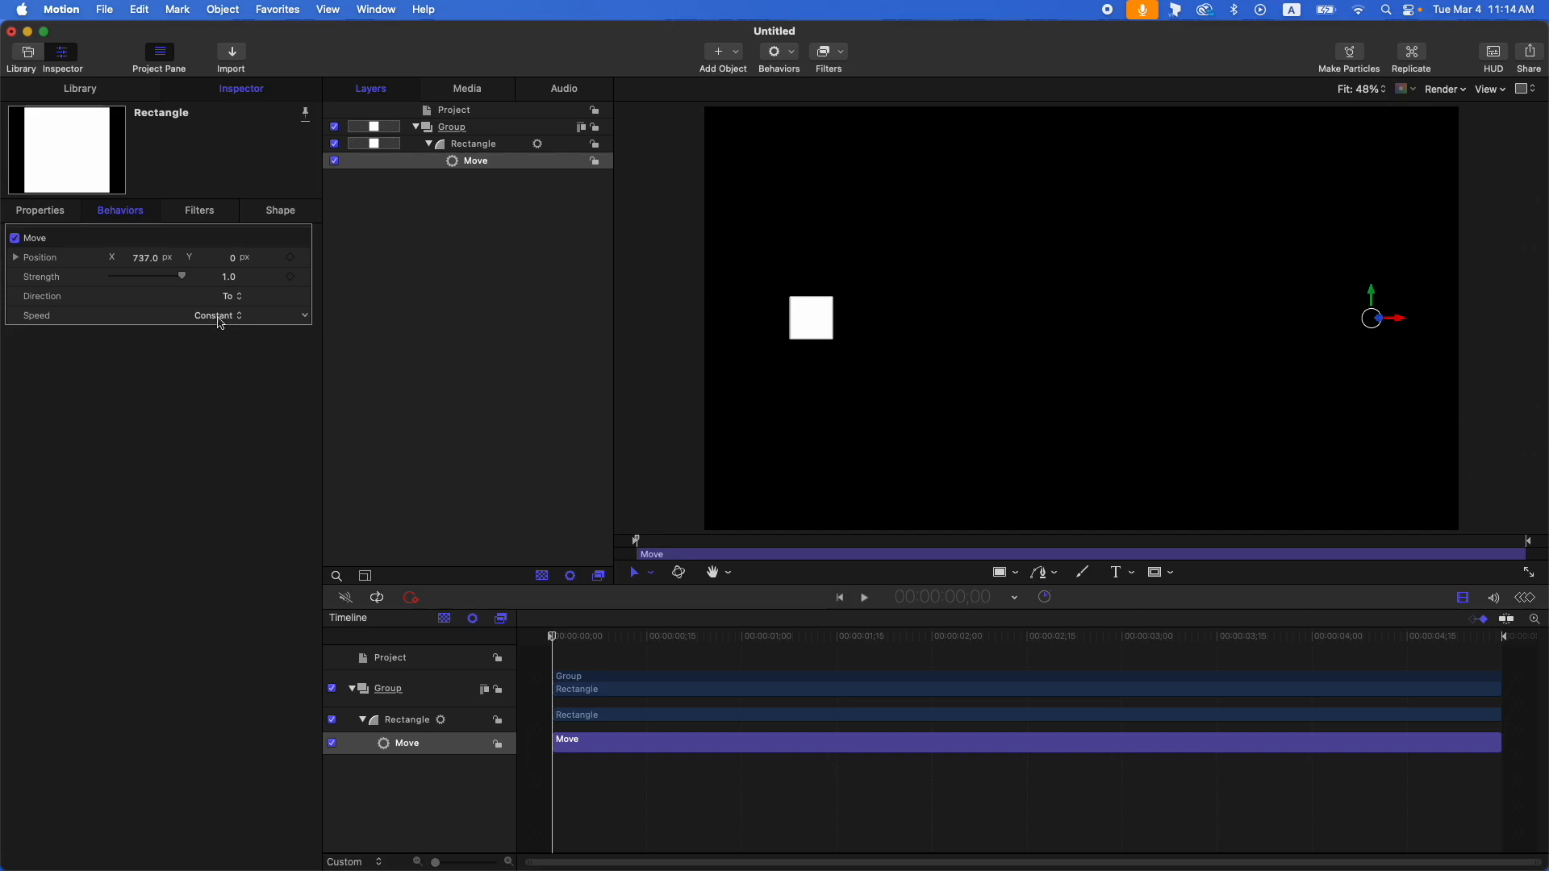
{"action": "left_click", "coordinate": [218, 319]}
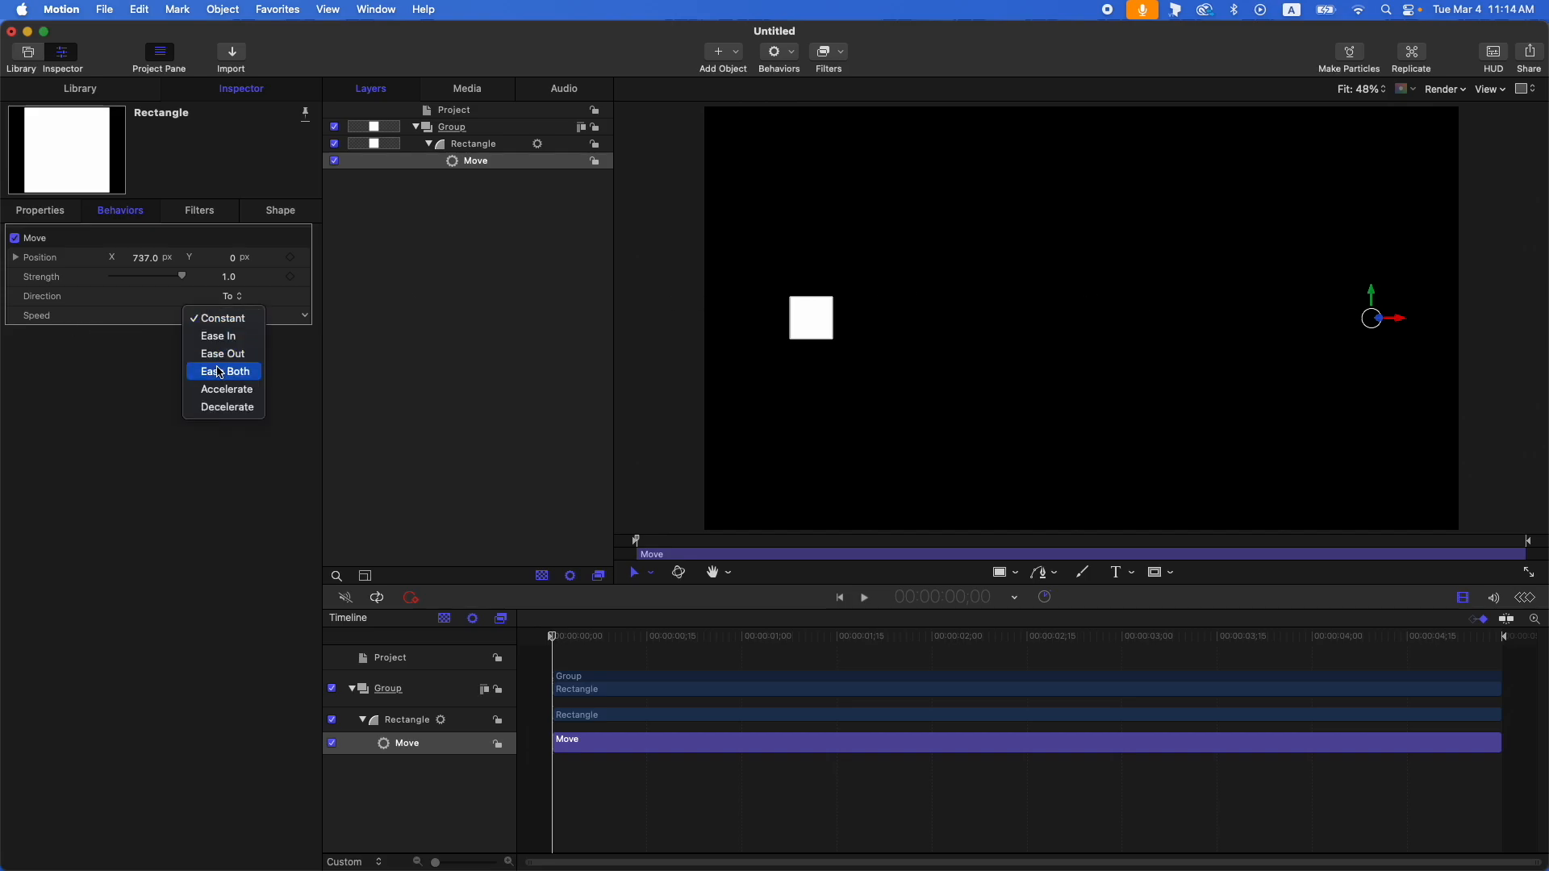
{"action": "left_click", "coordinate": [221, 373]}
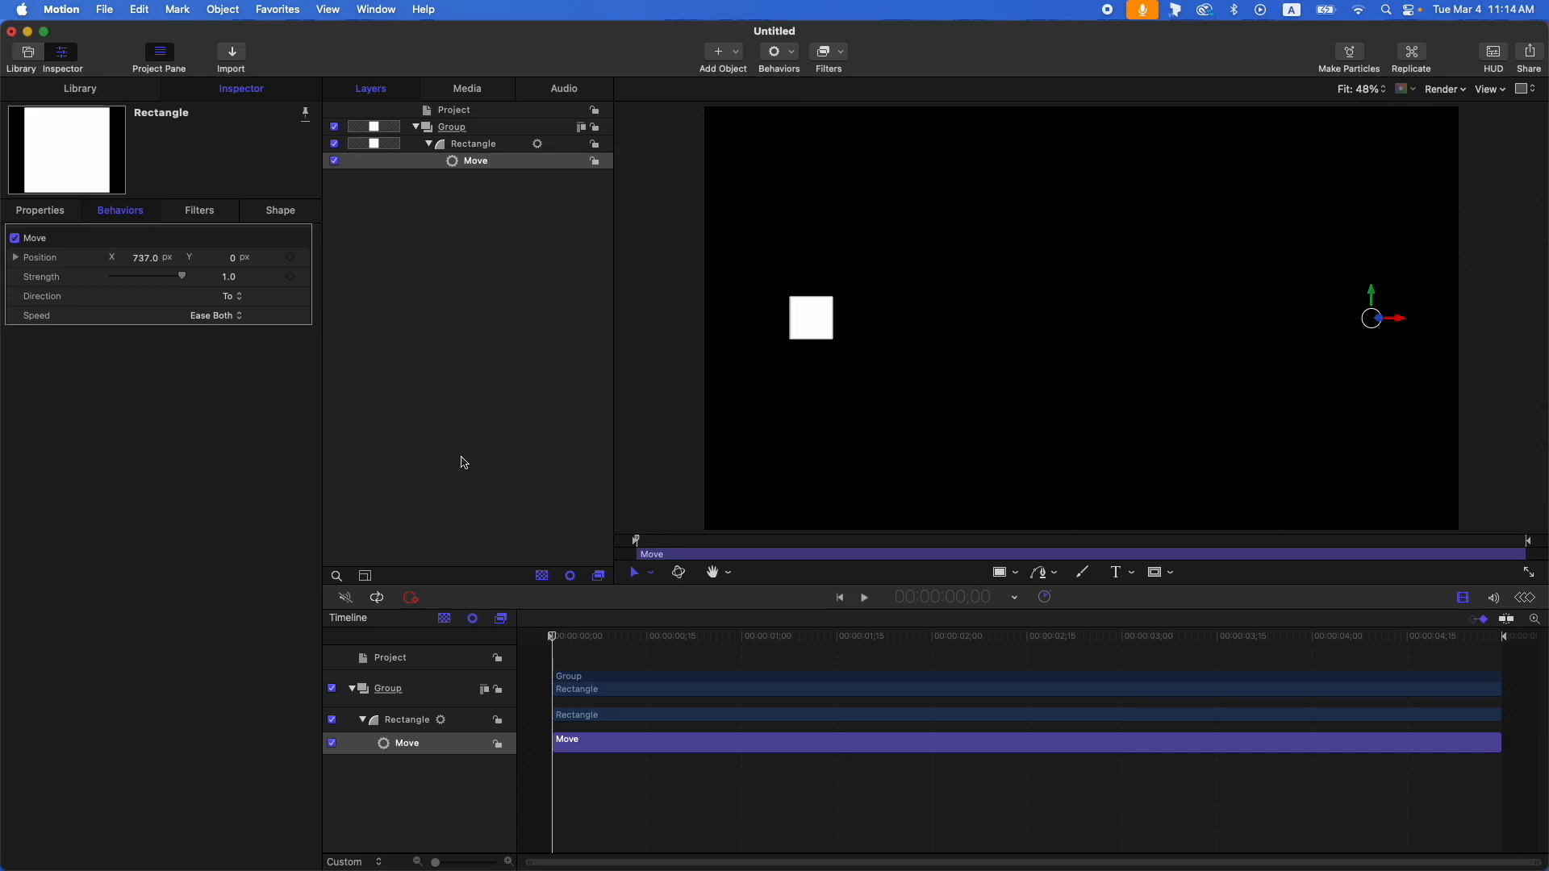
{"action": "key", "text": "space"}
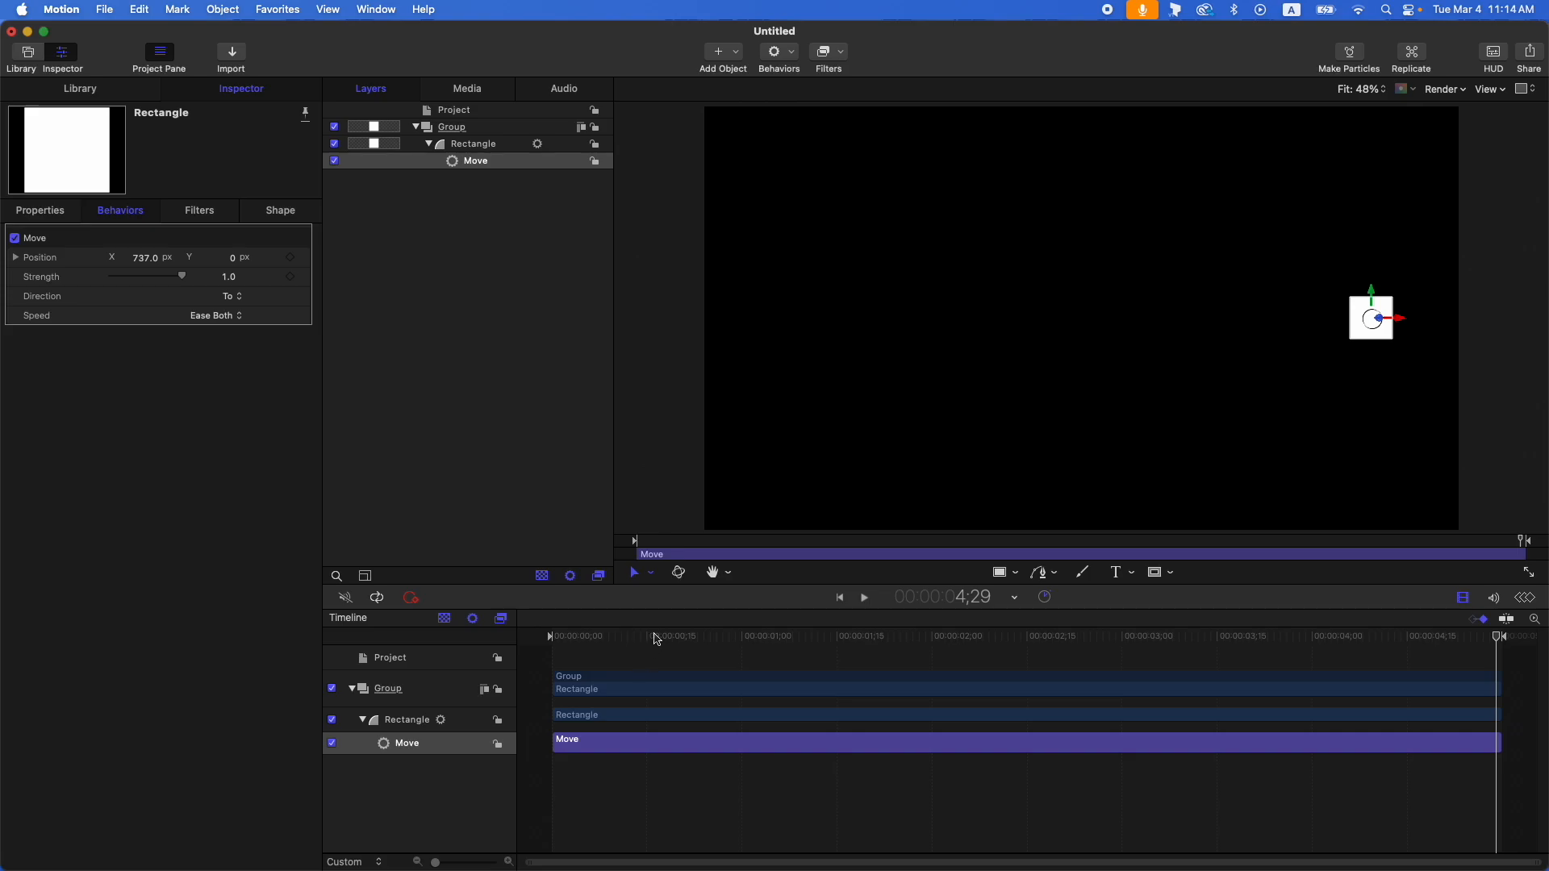
{"action": "key", "text": "Home"}
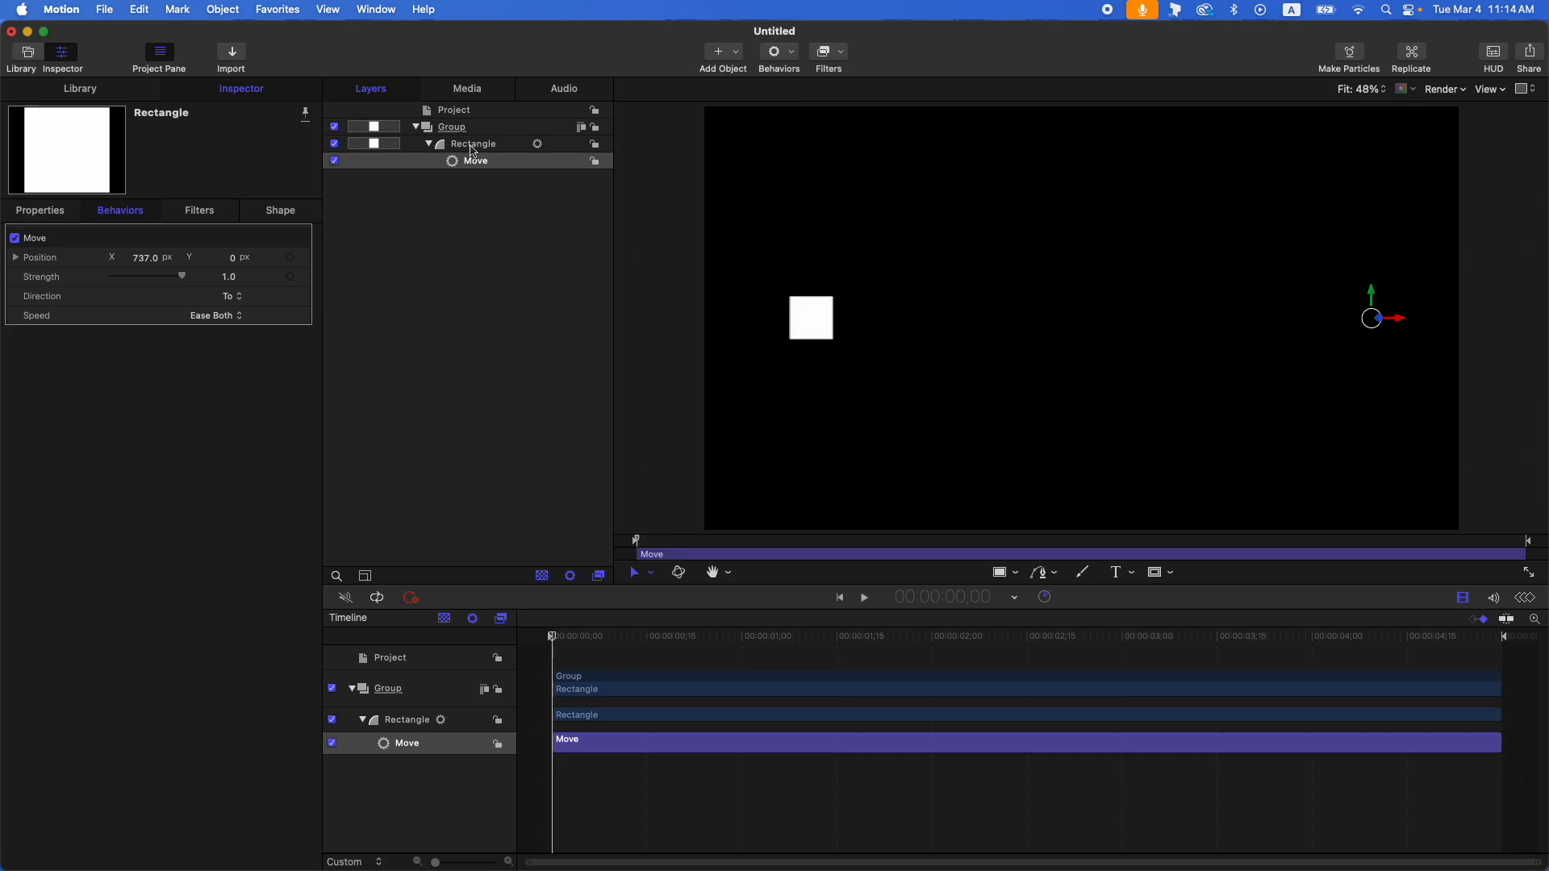
Apply the Grow/Shrink behavior from Basic Motion to the Rectangle
{"action": "left_click", "coordinate": [473, 146]}
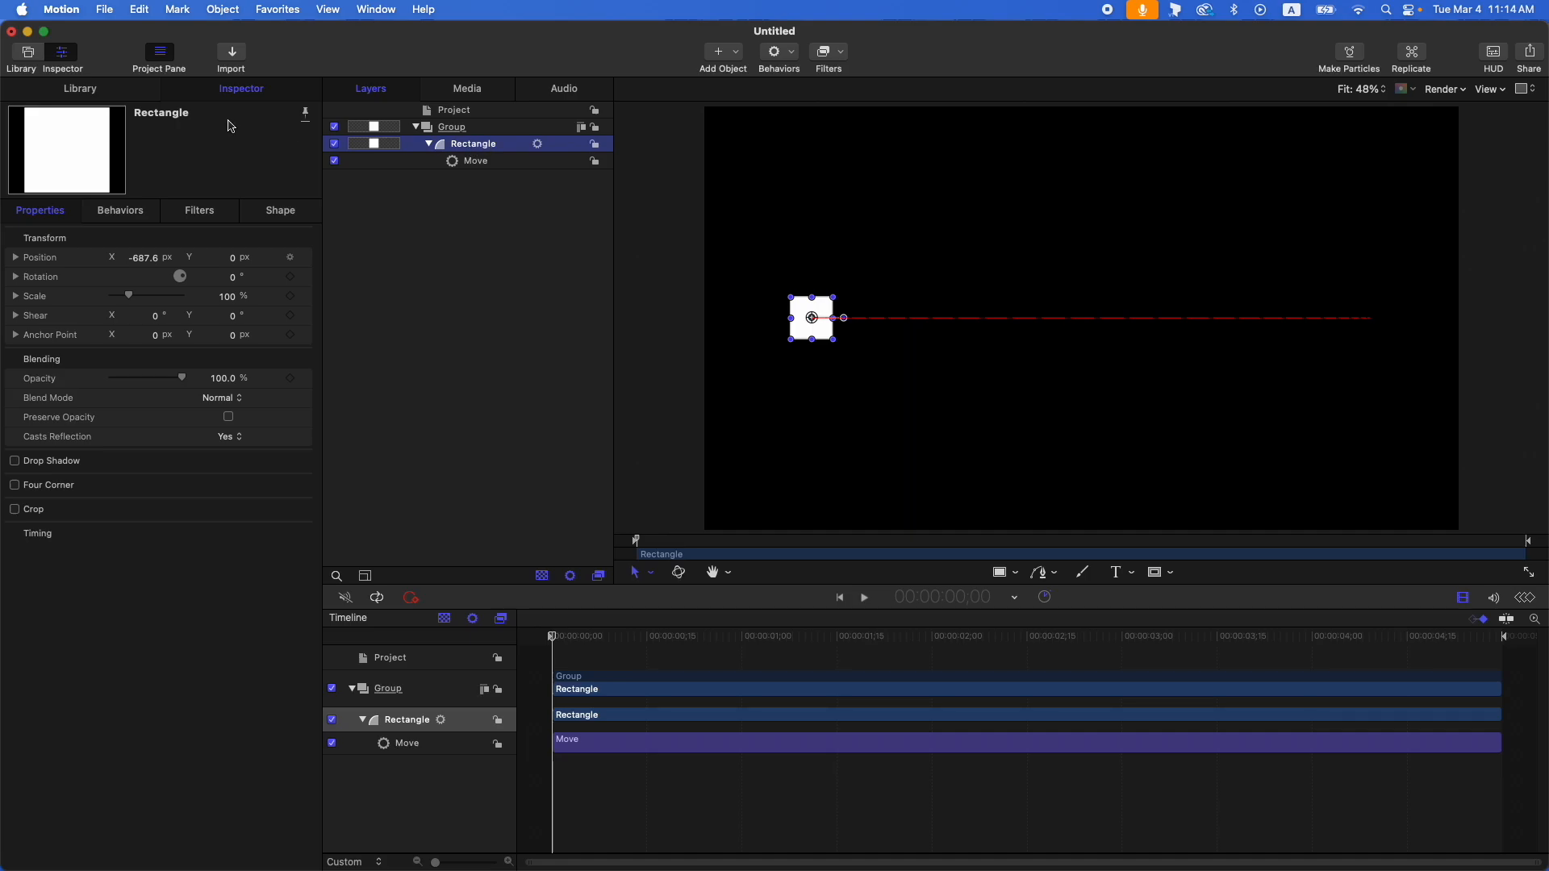
{"action": "left_click", "coordinate": [102, 95]}
{"action": "left_click", "coordinate": [89, 225]}
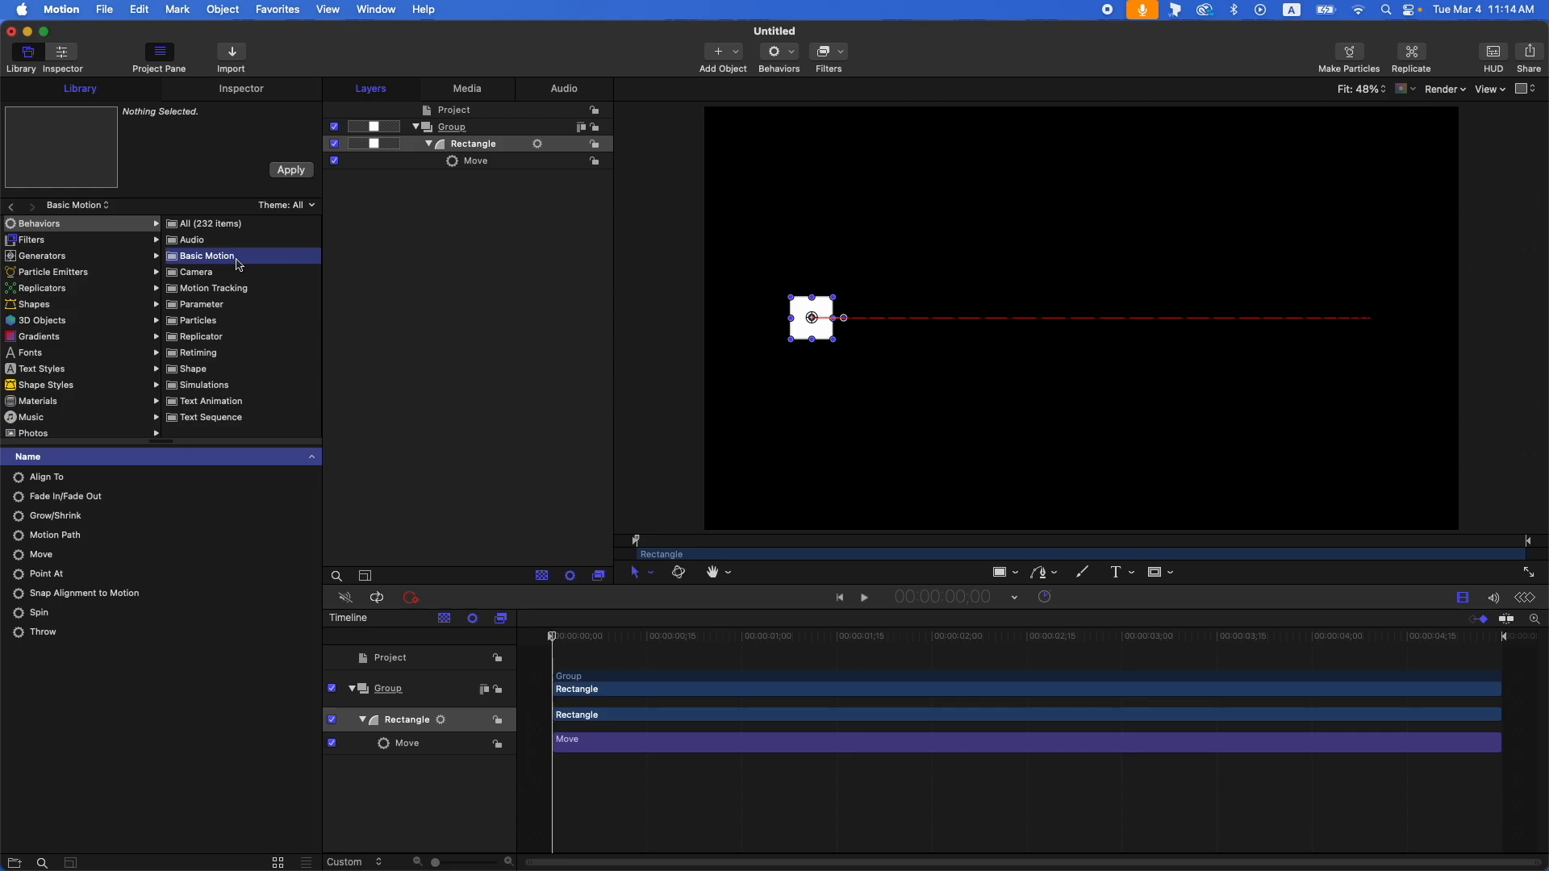
{"action": "left_click", "coordinate": [57, 521]}
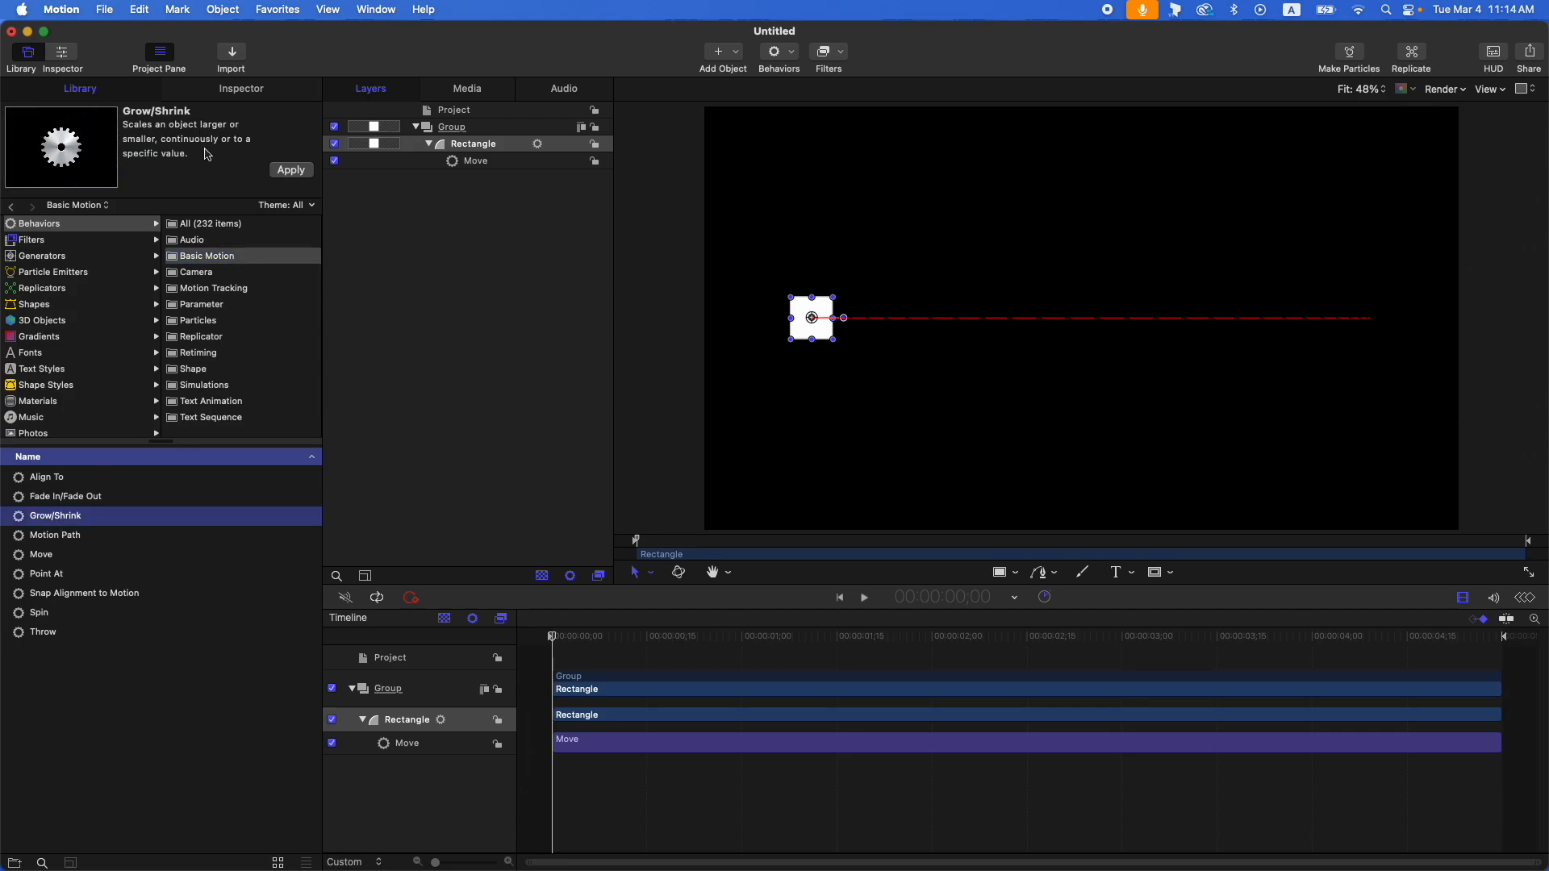
{"action": "left_click", "coordinate": [291, 169]}
Set the Grow/Shrink behavior's Scale To value to 50% and play back the animation
{"action": "left_click", "coordinate": [236, 90]}
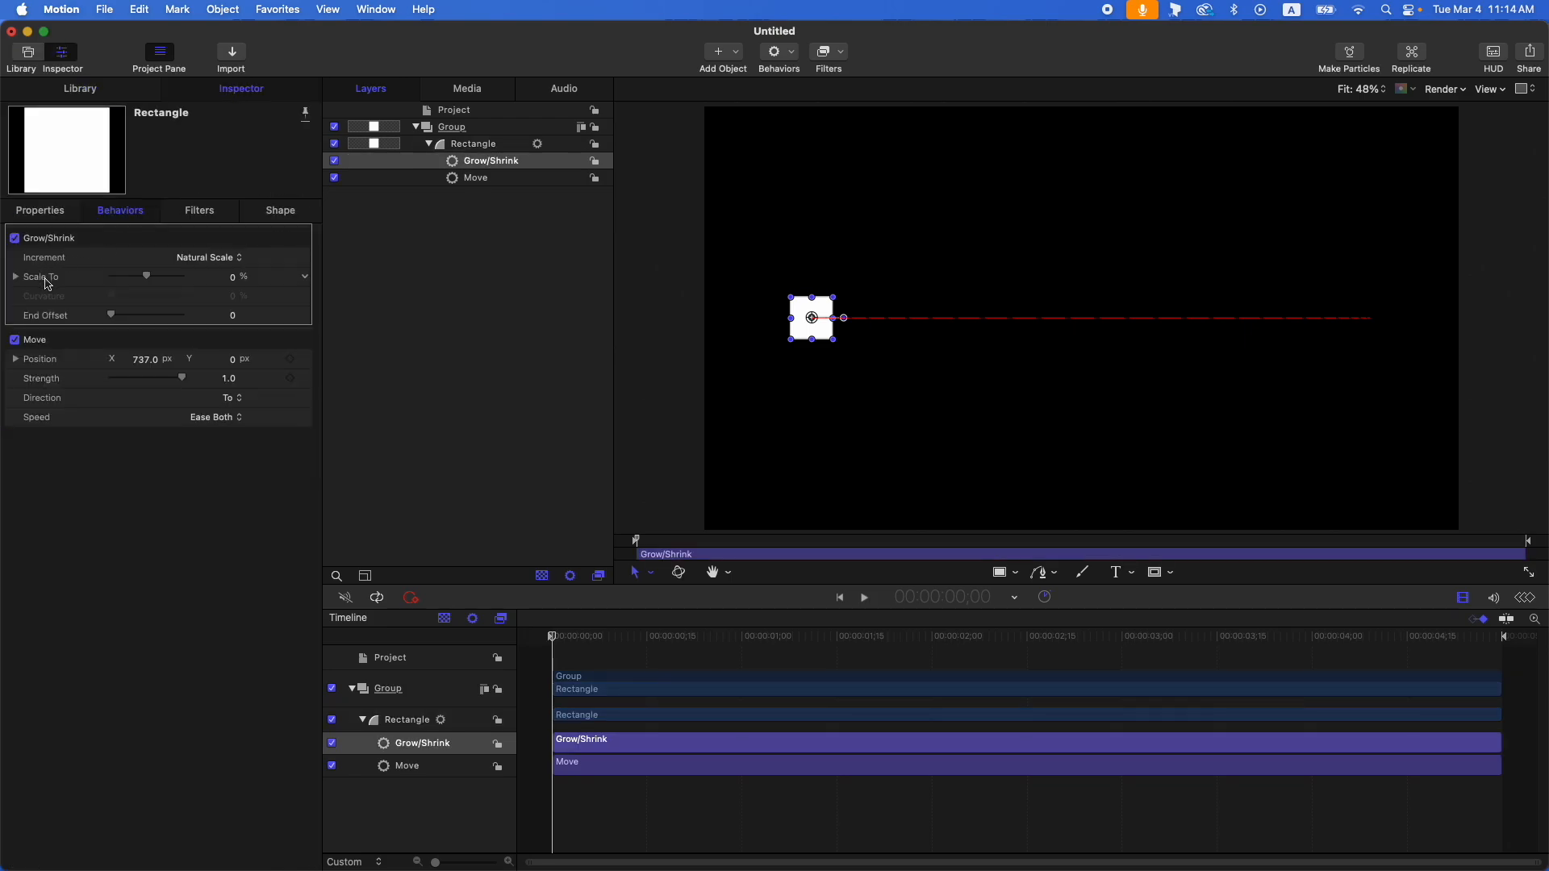
{"action": "left_click_drag", "start_coordinate": [146, 278], "coordinate": [164, 279]}
{"action": "left_click", "coordinate": [226, 282]}
{"action": "type", "text": "50"}
{"action": "key", "text": "space"}
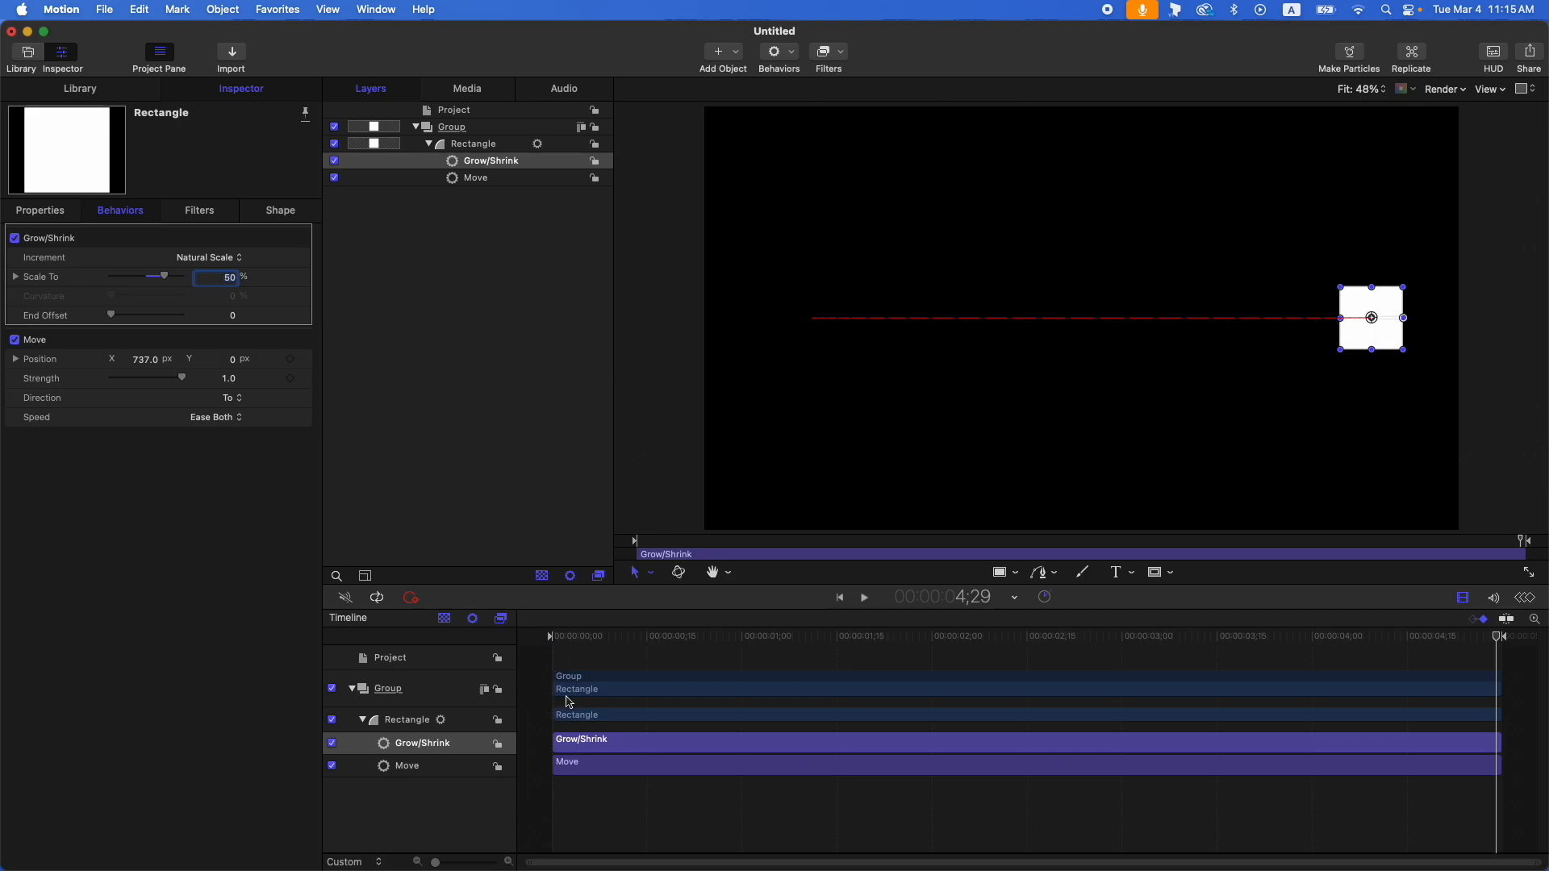
Scrub between the start and end of the timeline to examine the Rectangle's combined movement and growth
{"action": "left_click", "coordinate": [553, 637]}
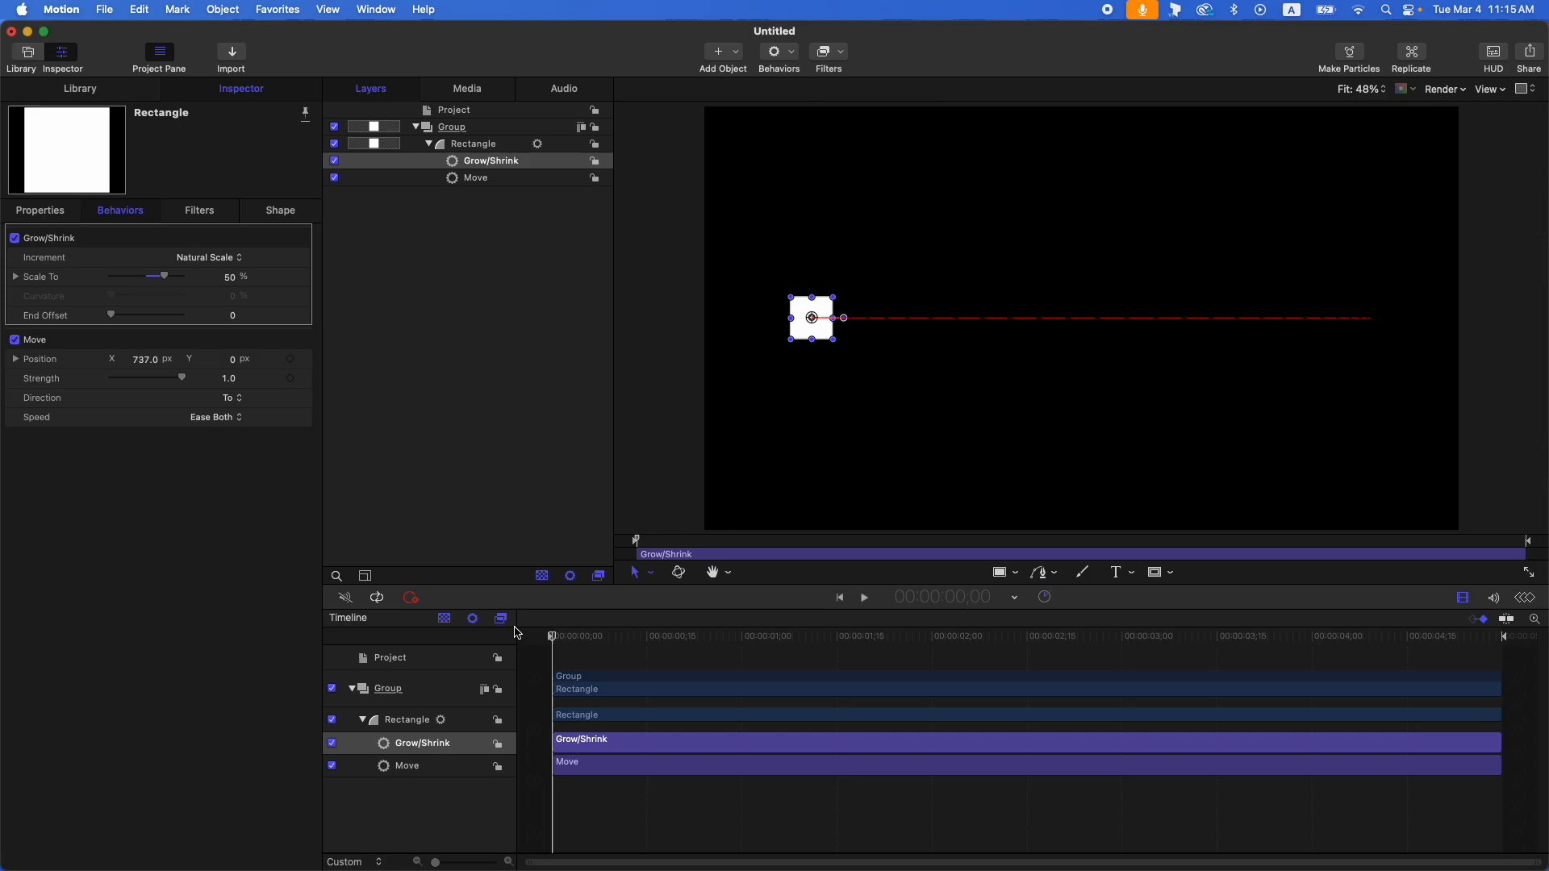
{"action": "left_click_drag", "start_coordinate": [1464, 640], "coordinate": [1547, 645]}
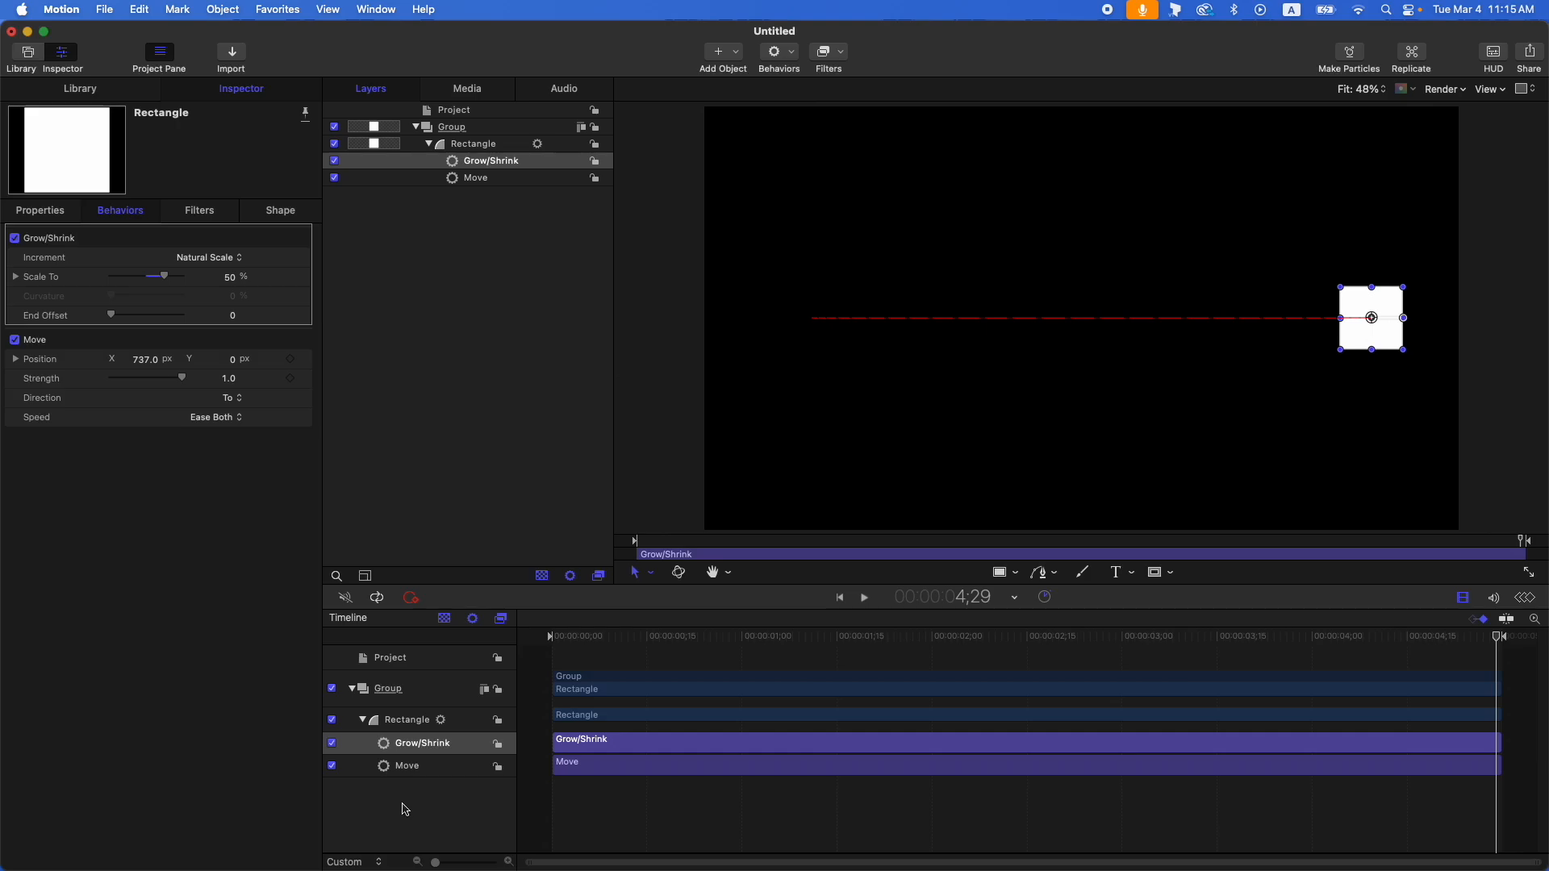
{"action": "left_click_drag", "start_coordinate": [621, 636], "coordinate": [505, 636]}
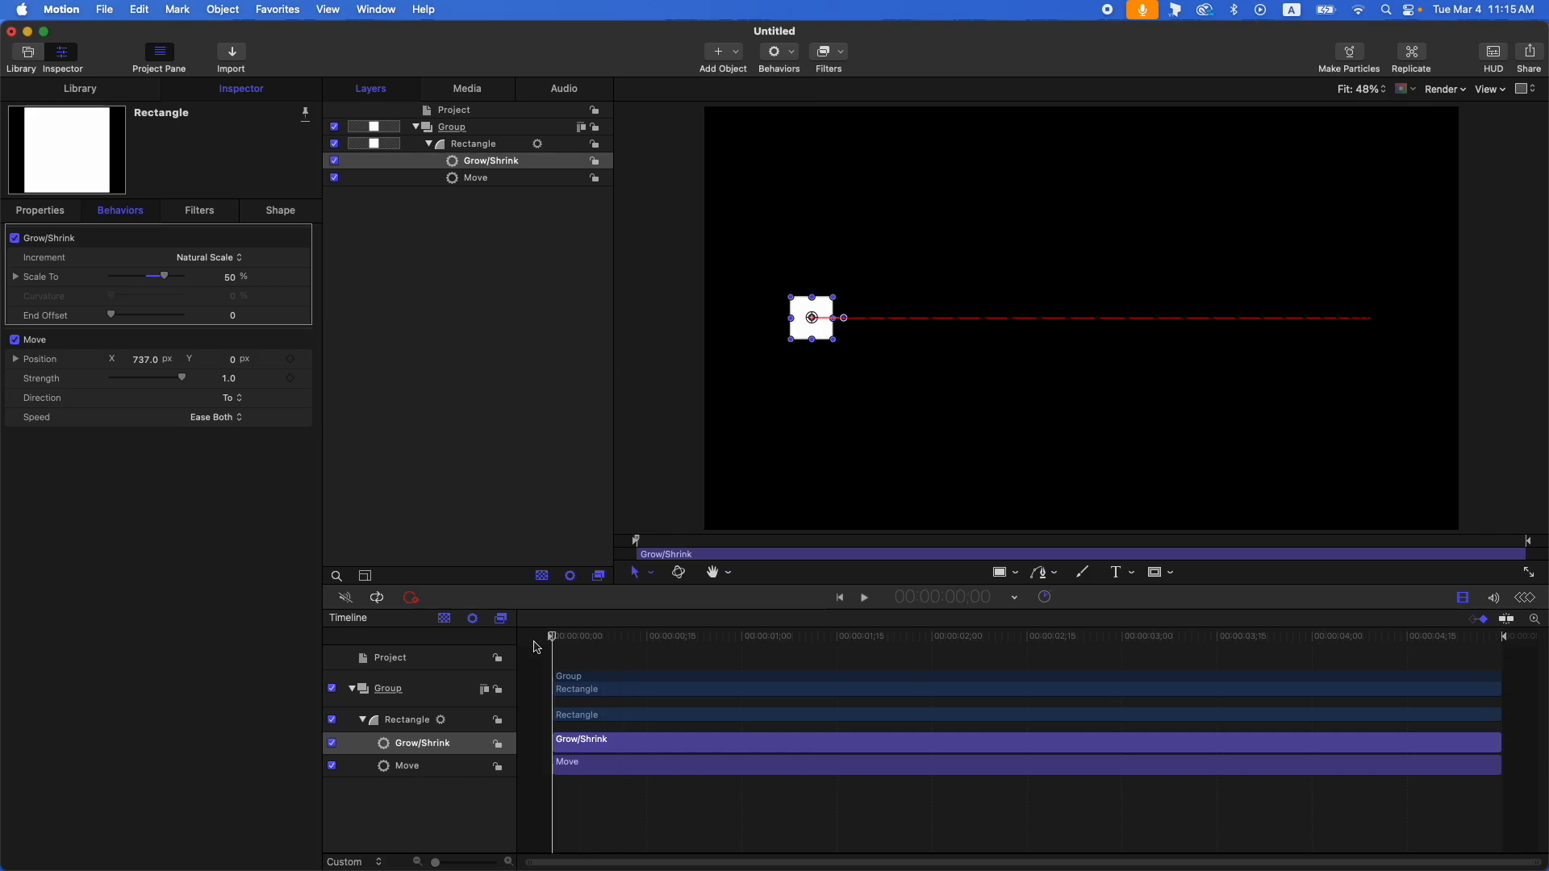
{"action": "left_click_drag", "start_coordinate": [921, 636], "coordinate": [1499, 638]}
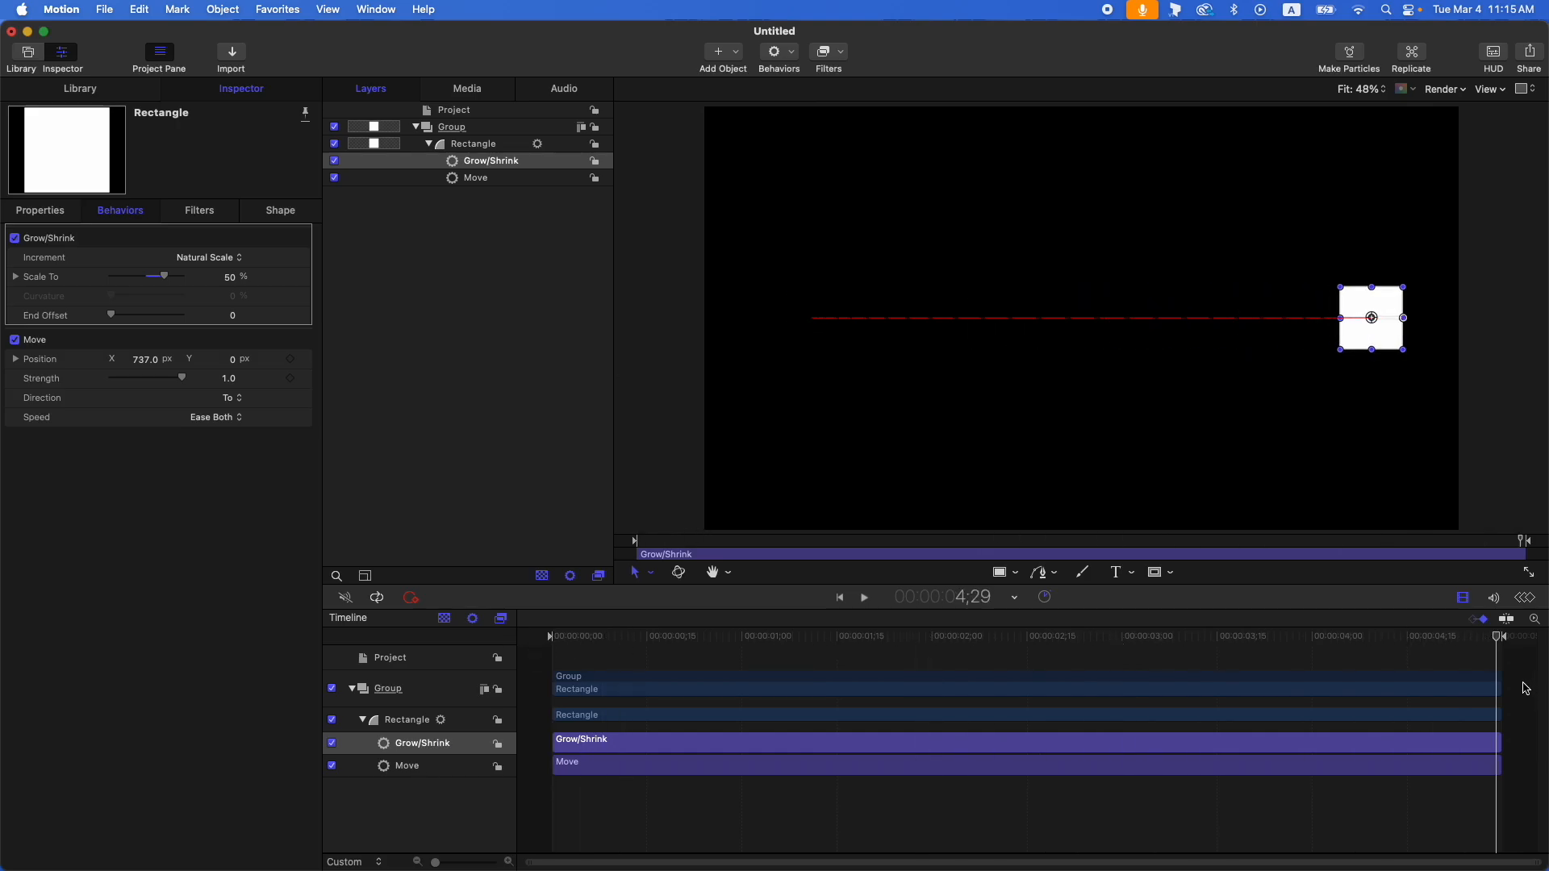
Return the playhead to the start and show the Parameter behaviors in the Library
{"action": "key", "text": "super+1"}
{"action": "key", "text": "Home"}
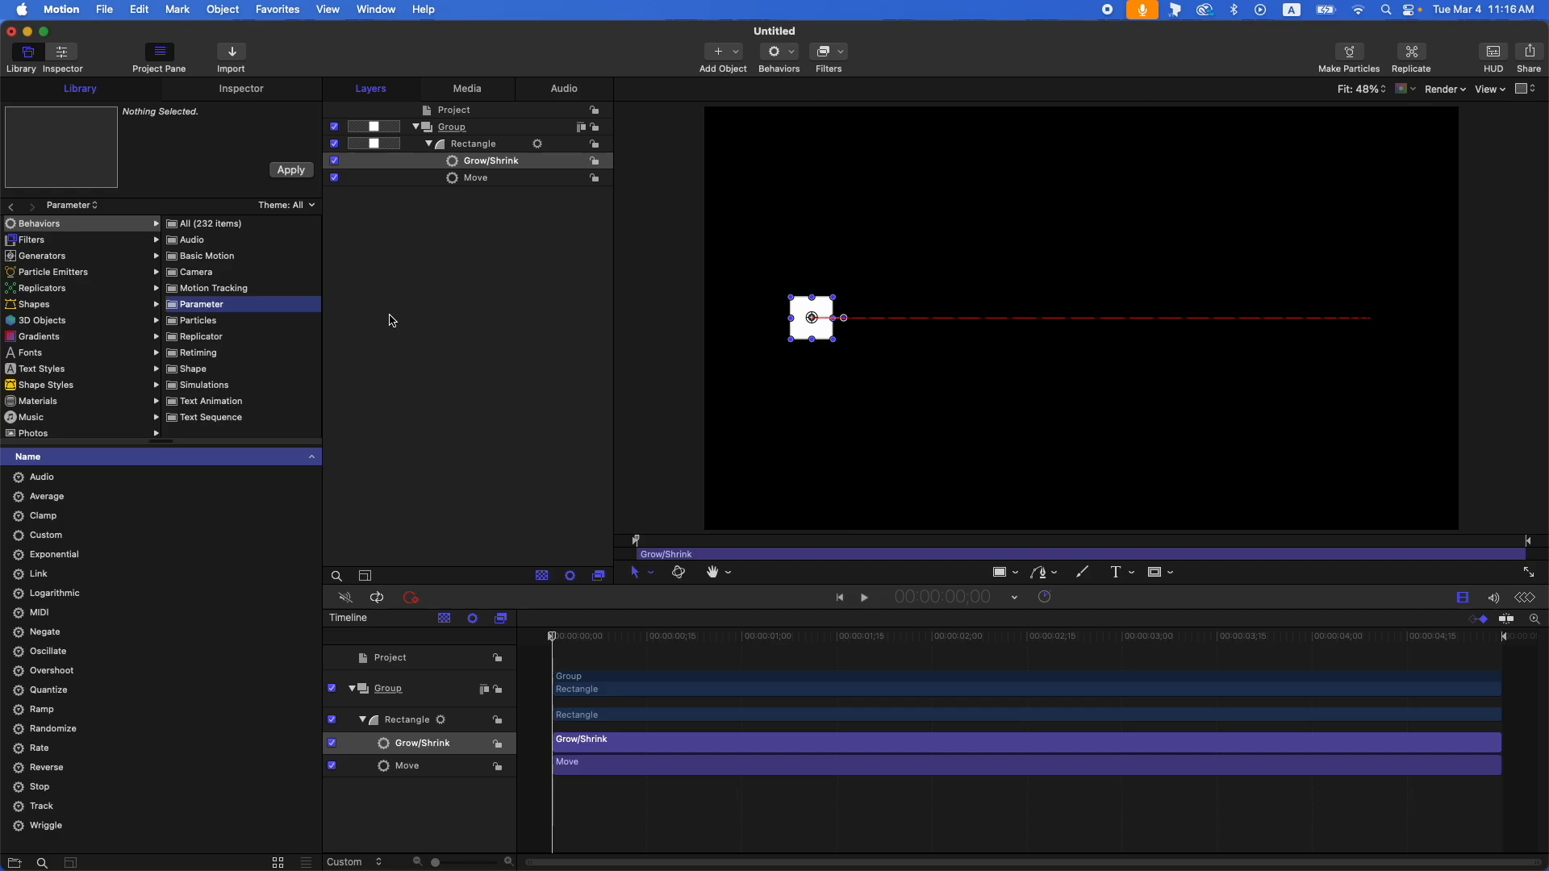